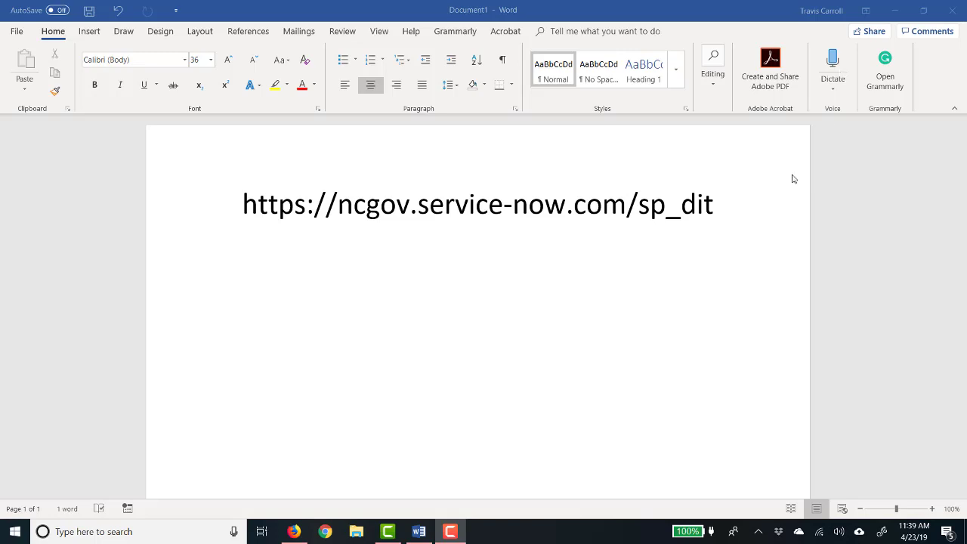
Step: Switch to Firefox's open portal request REQ0014158, then go to the NC DIT Service Catalog
{"action": "left_click", "coordinate": [294, 531]}
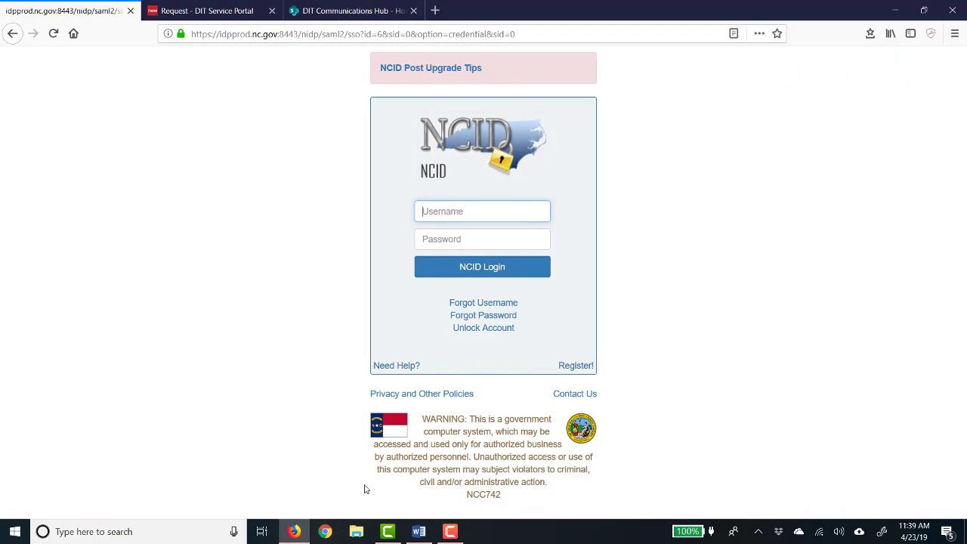
{"action": "left_click", "coordinate": [229, 10]}
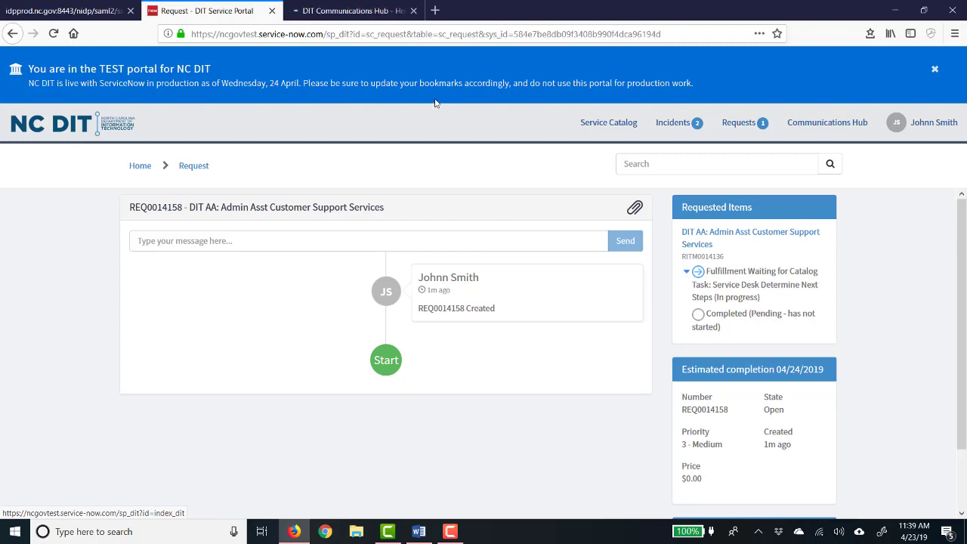
{"action": "left_click", "coordinate": [609, 125]}
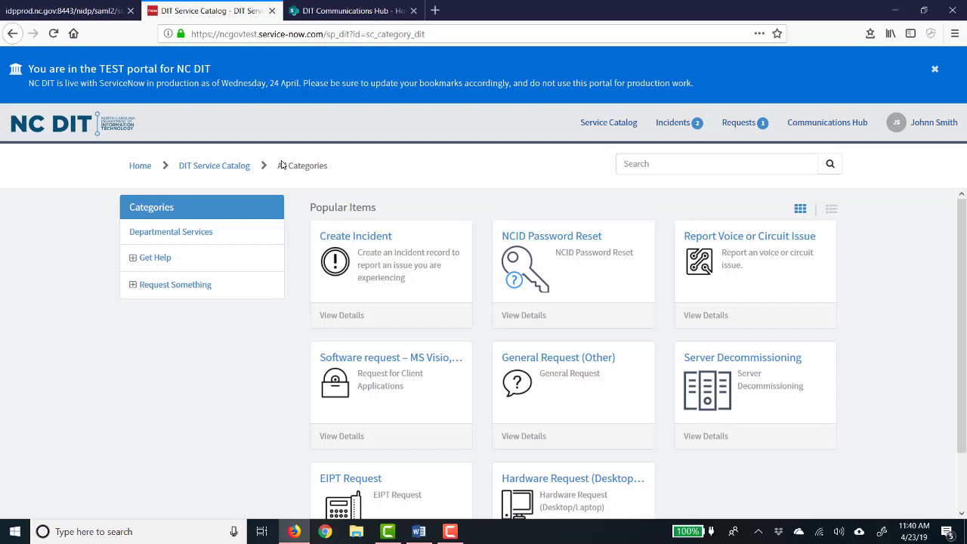
Step: Return to the Service Catalog by way of Home and search it for 'malware'
{"action": "left_click", "coordinate": [139, 166]}
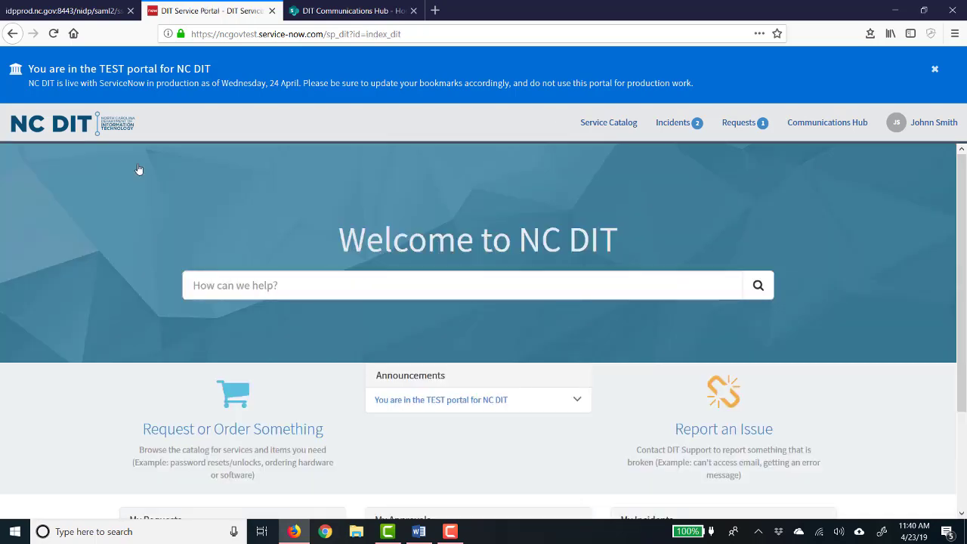
{"action": "left_click", "coordinate": [590, 123]}
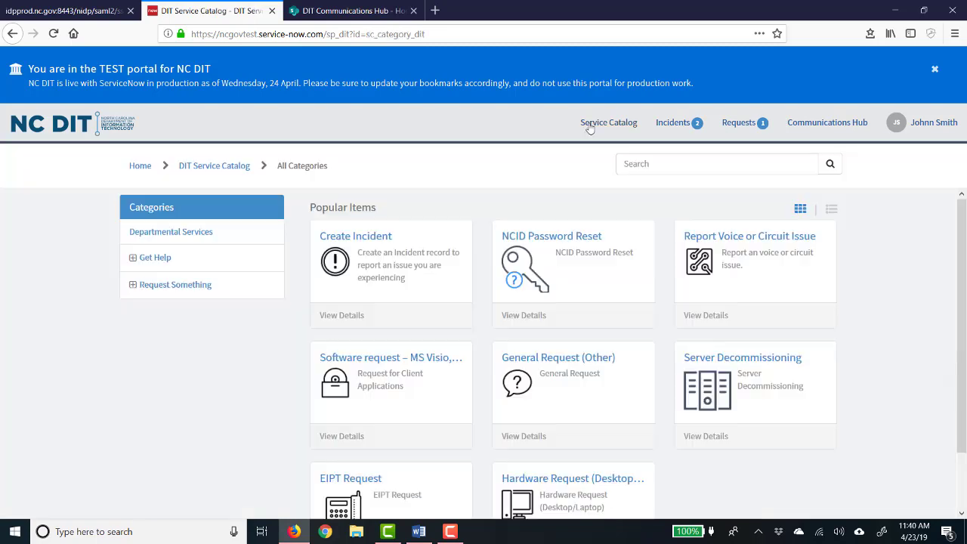
{"action": "left_click", "coordinate": [751, 159]}
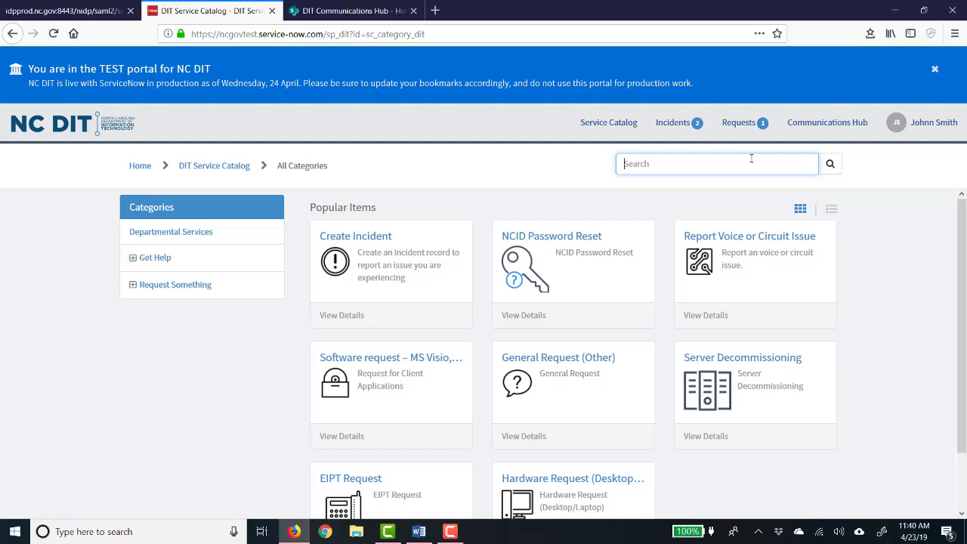
{"action": "type", "text": "malware"}
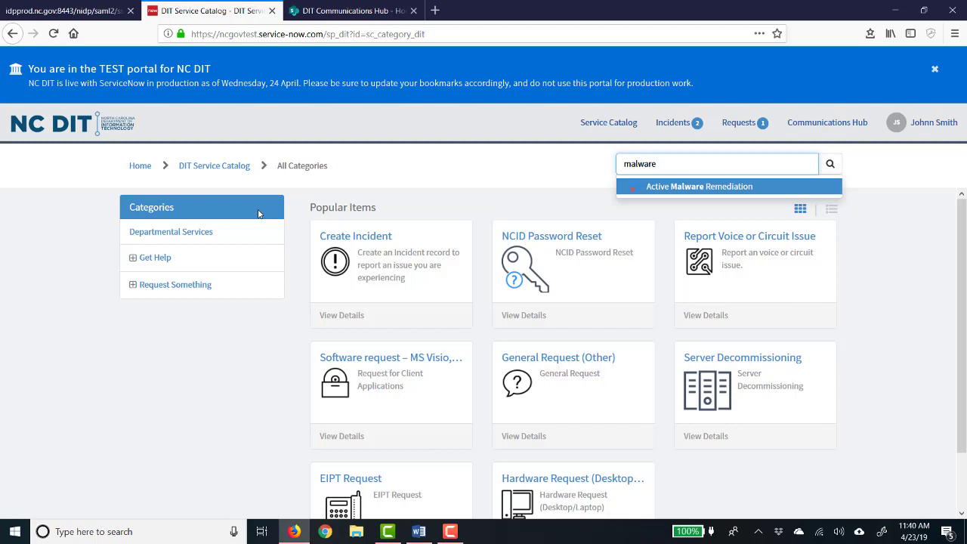
Step: Browse Request Something and Communication & Collaboration, then open General Incident INC0021662 from my incidents
{"action": "left_click", "coordinate": [132, 287]}
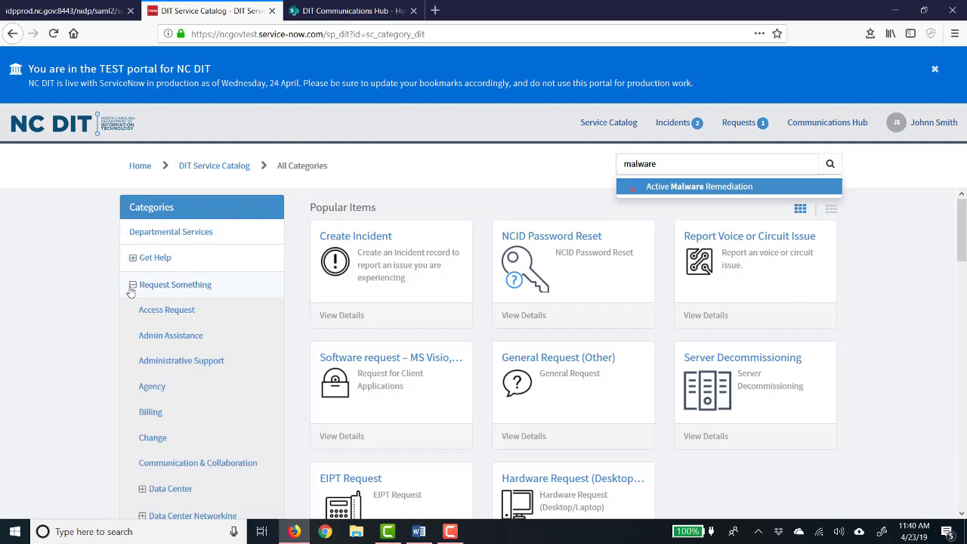
{"action": "scroll", "coordinate": [172, 328], "scroll_direction": "down", "scroll_amount": 3}
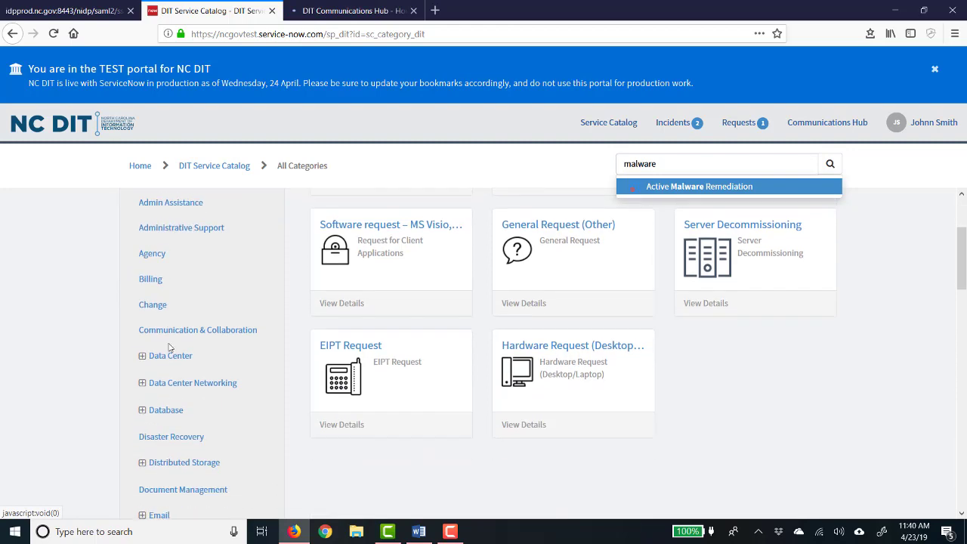
{"action": "left_click", "coordinate": [190, 332]}
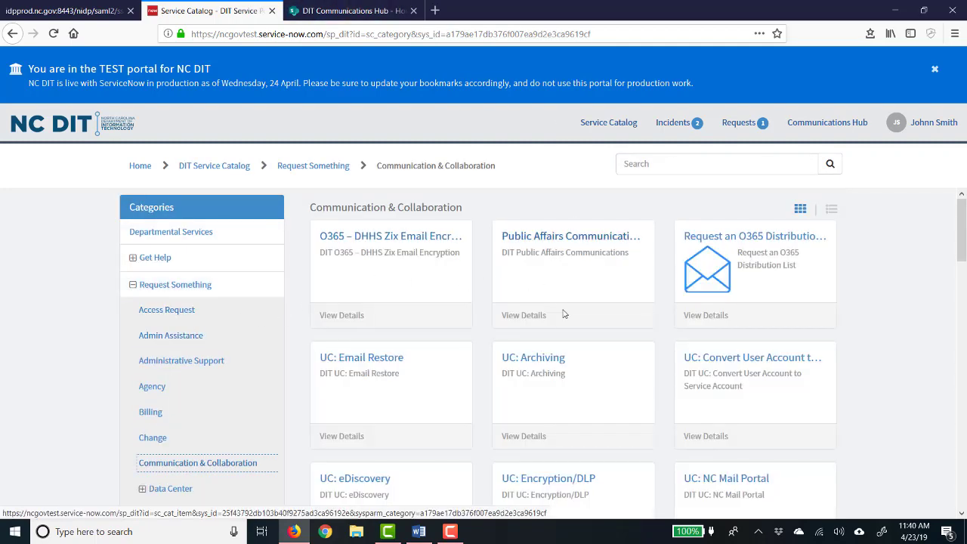
{"action": "scroll", "coordinate": [529, 340], "scroll_direction": "down", "scroll_amount": 2}
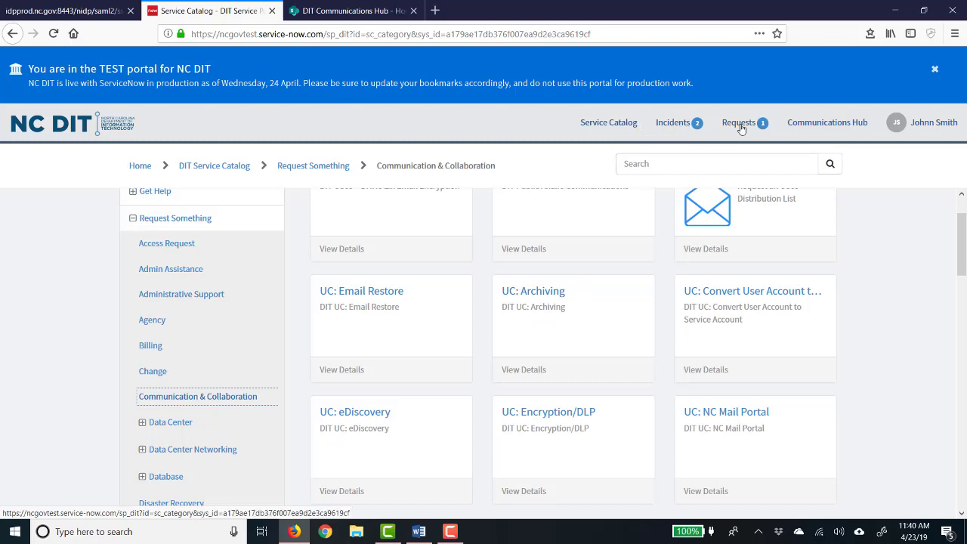
{"action": "left_click", "coordinate": [673, 123]}
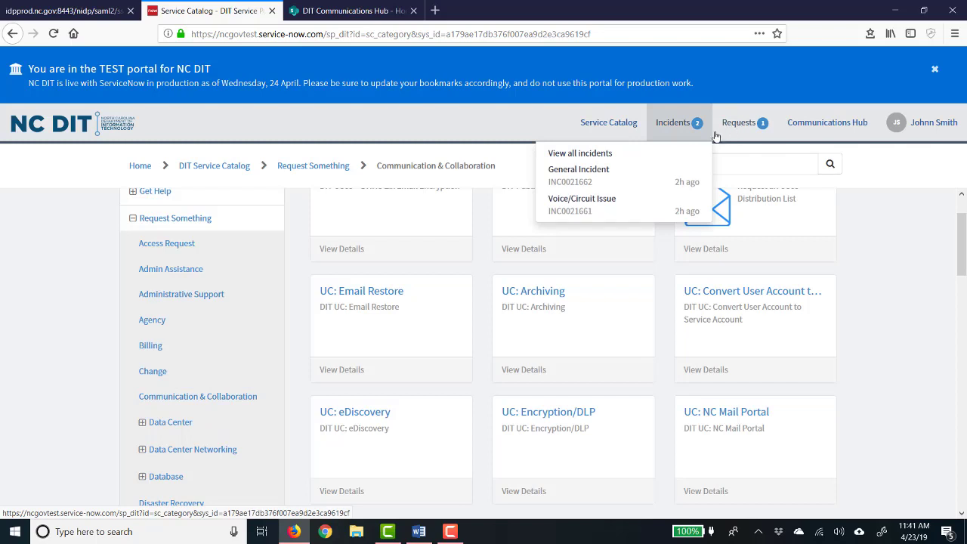
{"action": "left_click", "coordinate": [598, 173]}
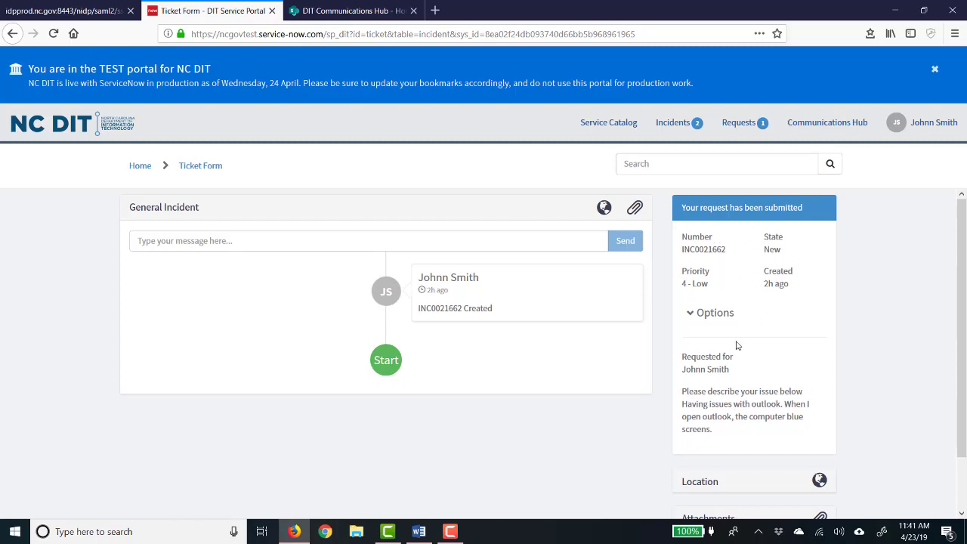
Step: Post the comment 'I will attached a screenshot to show the error' on the incident
{"action": "left_click", "coordinate": [292, 240]}
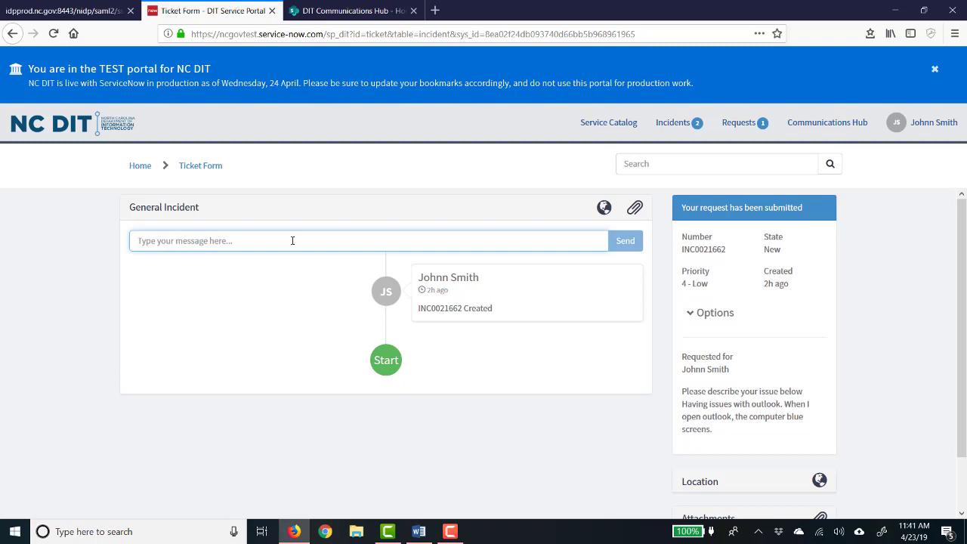
{"action": "type", "text": "I will attached a screenshot to show the error"}
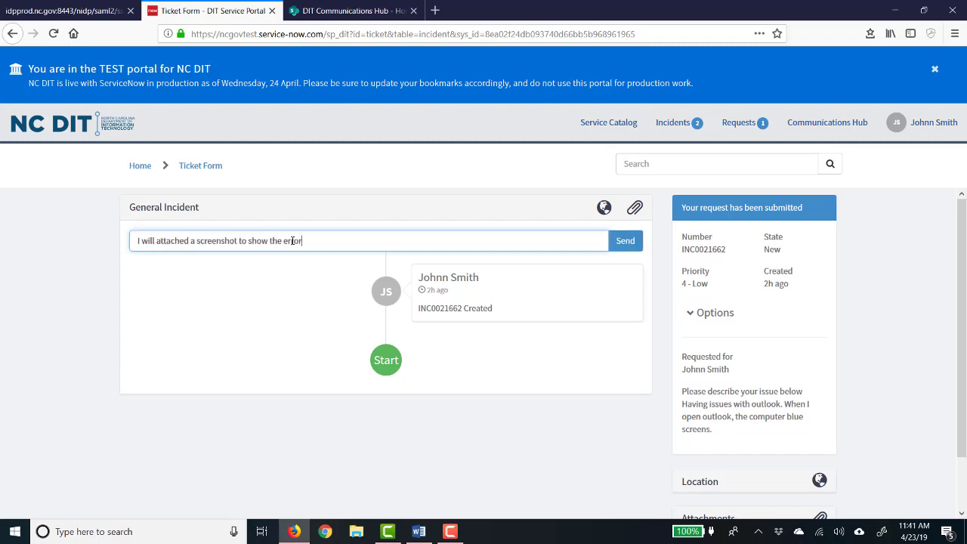
{"action": "left_click", "coordinate": [625, 242]}
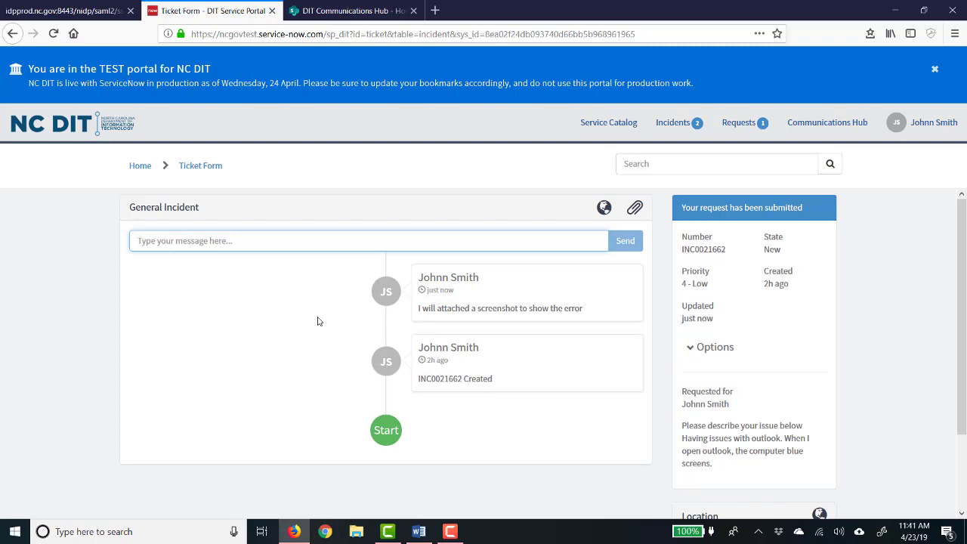
Step: Bring up the ticket's Attachments file picker and cancel it without attaching anything
{"action": "scroll", "coordinate": [322, 332], "scroll_direction": "down", "scroll_amount": 2}
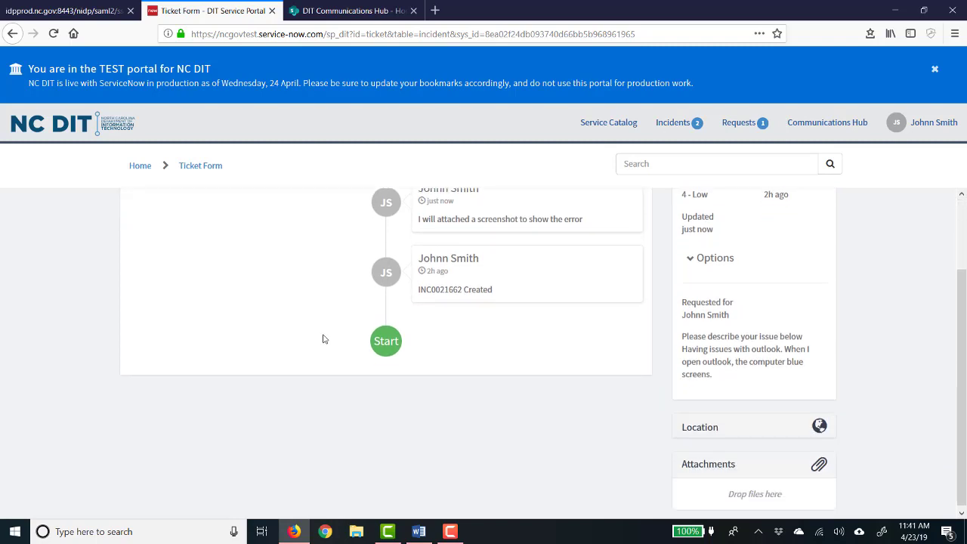
{"action": "left_click", "coordinate": [820, 463]}
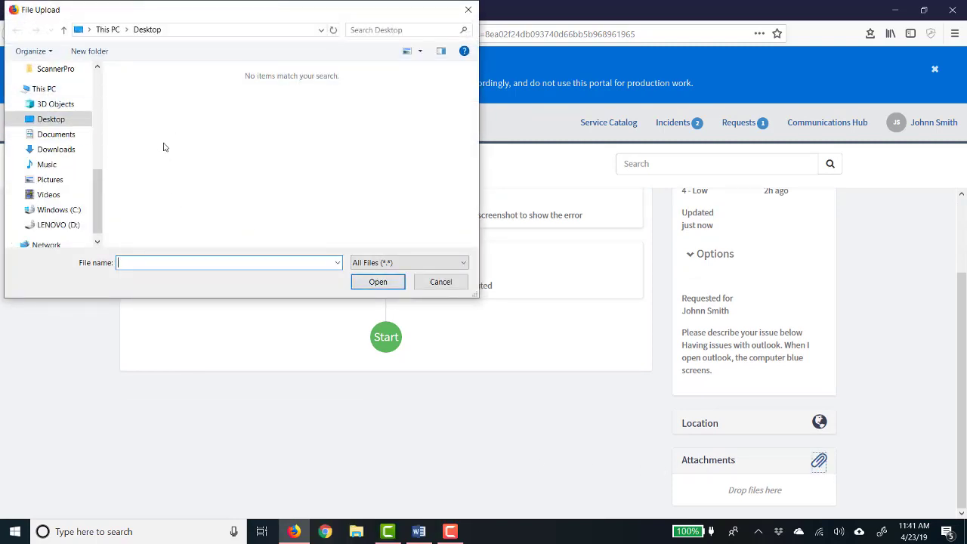
{"action": "left_click", "coordinate": [435, 284]}
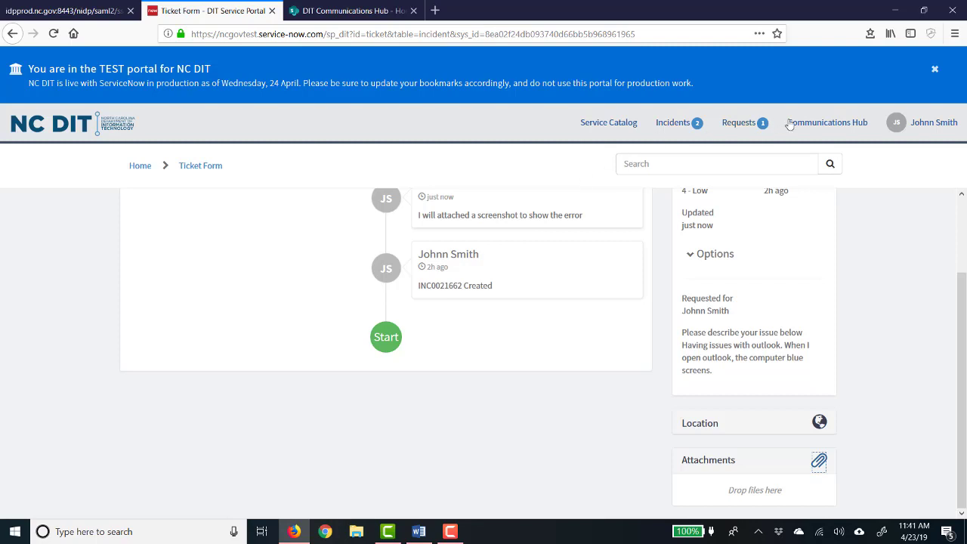
{"action": "left_click", "coordinate": [839, 130]}
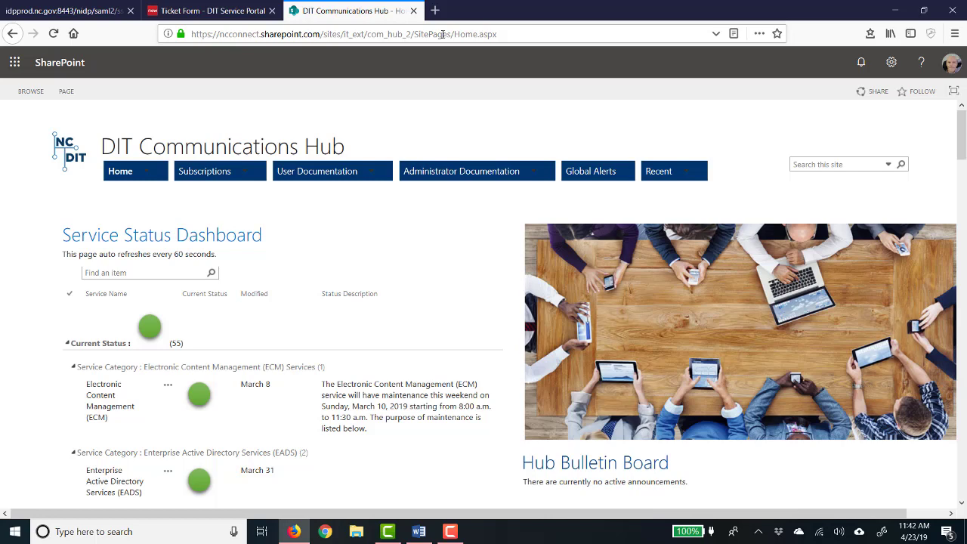
{"action": "left_click", "coordinate": [183, 15]}
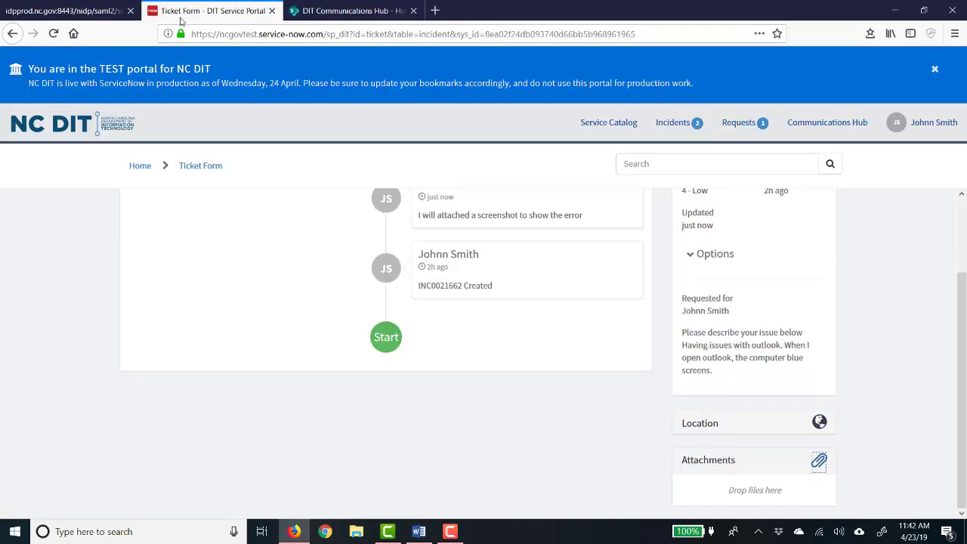
Step: On the home page, search 'report phone' and step through the suggestions, including Report Voice or Circuit Issue
{"action": "left_click", "coordinate": [58, 120]}
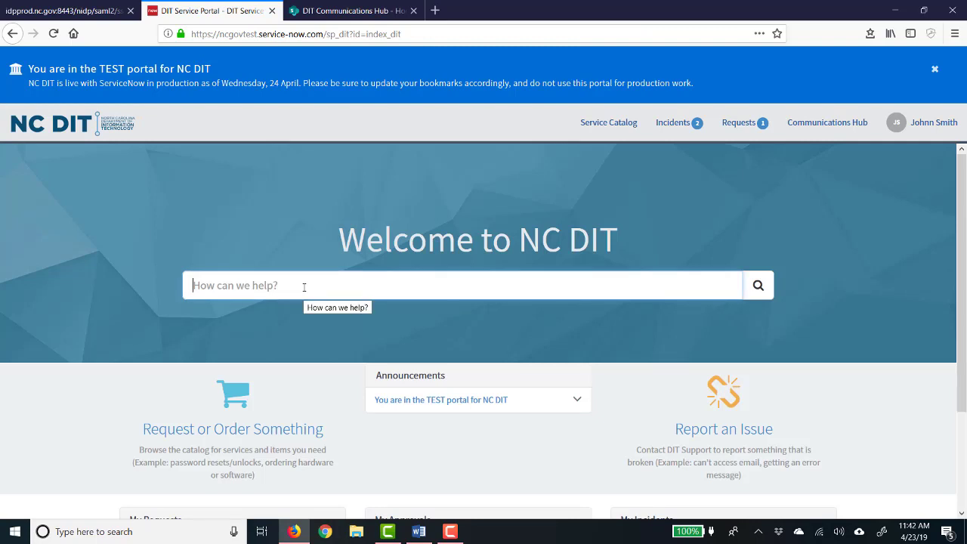
{"action": "type", "text": "malw"}
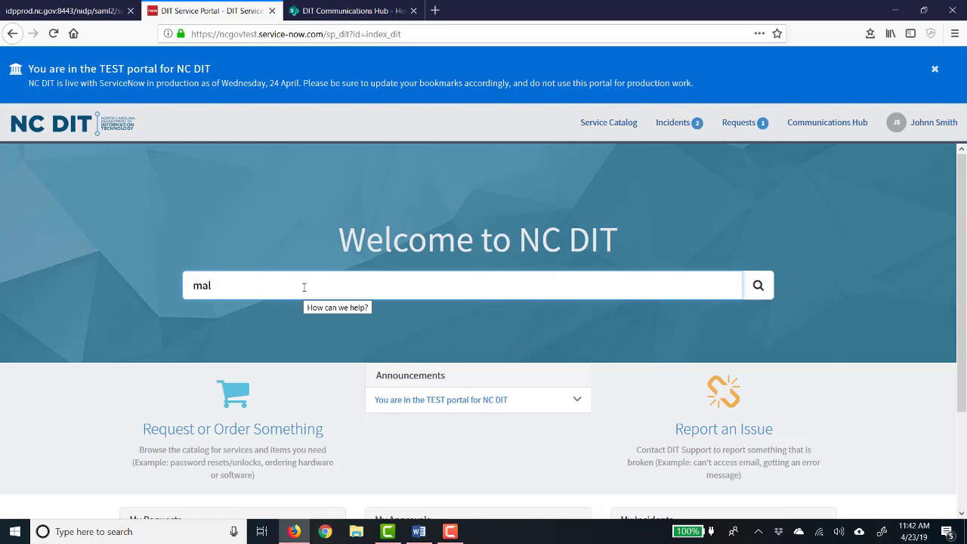
{"action": "type", "text": "wa"}
{"action": "key", "text": "BackSpace"}
{"action": "key", "text": "BackSpace"}
{"action": "key", "text": "BackSpace"}
{"action": "key", "text": "BackSpace"}
{"action": "key", "text": "BackSpace"}
{"action": "key", "text": "BackSpace"}
{"action": "key", "text": "BackSpace"}
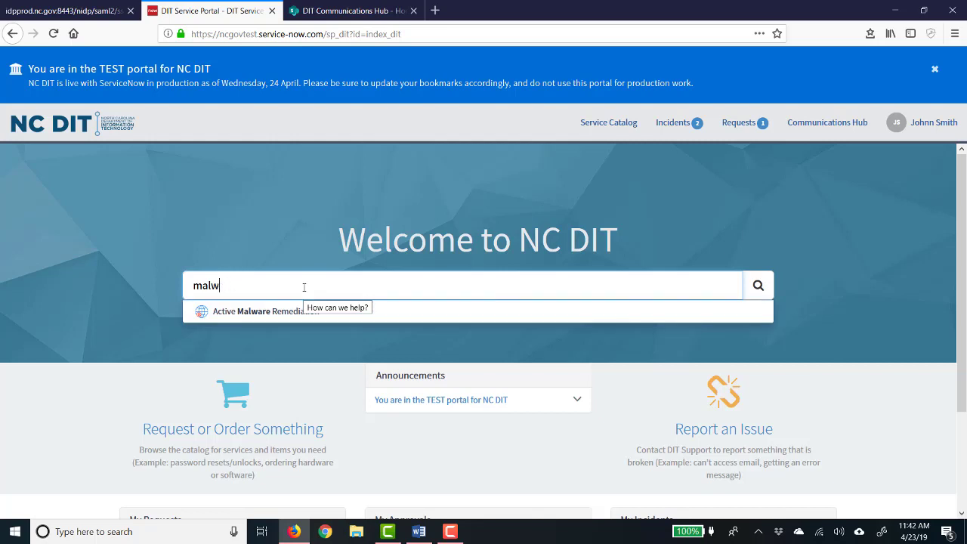
{"action": "type", "text": "re"}
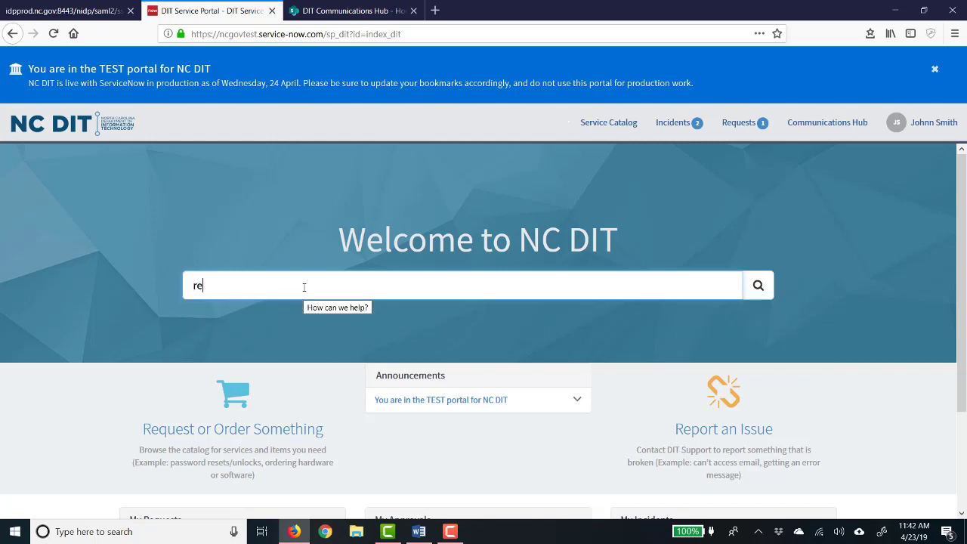
{"action": "type", "text": "port"}
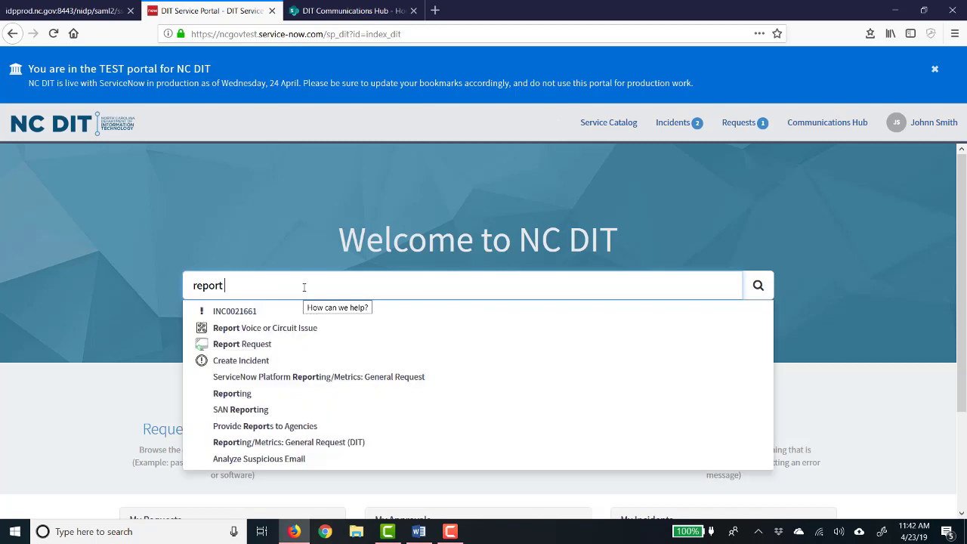
{"action": "type", "text": " phon"}
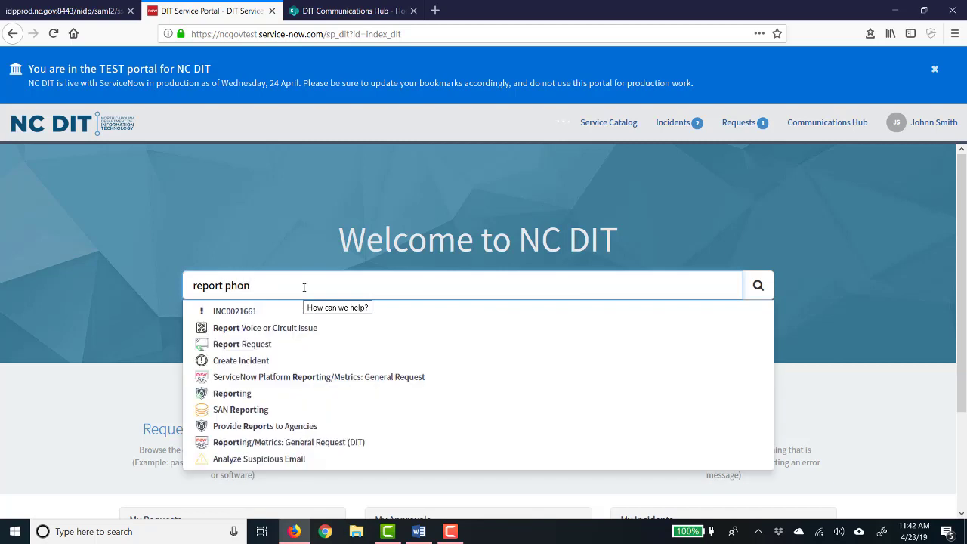
{"action": "key", "text": "Down"}
{"action": "key", "text": "Down"}
{"action": "key", "text": "Down"}
{"action": "key", "text": "Down"}
{"action": "key", "text": "Down"}
{"action": "key", "text": "Down"}
{"action": "key", "text": "Down"}
{"action": "key", "text": "Down"}
{"action": "key", "text": "Down"}
{"action": "key", "text": "Down"}
{"action": "key", "text": "Down"}
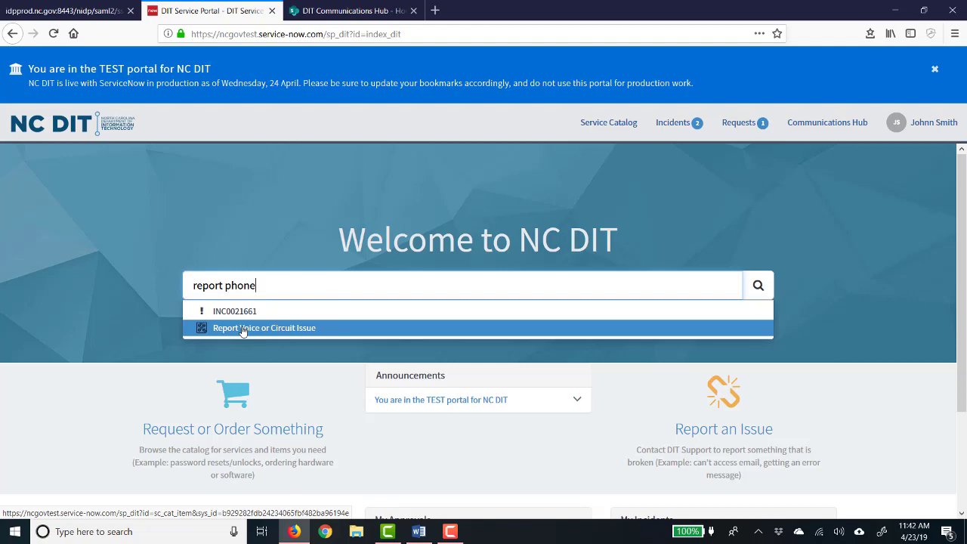
{"action": "scroll", "coordinate": [242, 332], "scroll_direction": "down", "scroll_amount": 2}
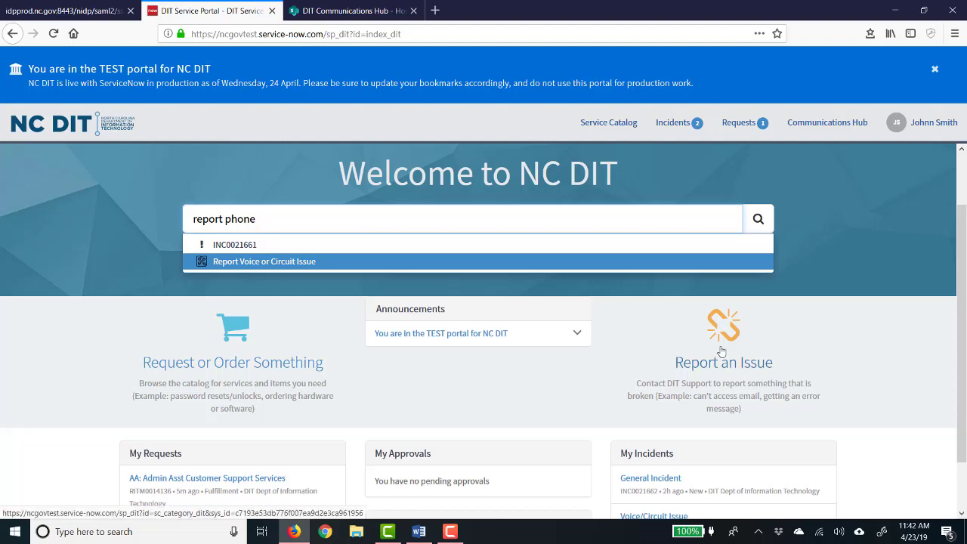
Step: Go from the Service Catalog back Home and into the Request Something category listing
{"action": "left_click", "coordinate": [604, 128]}
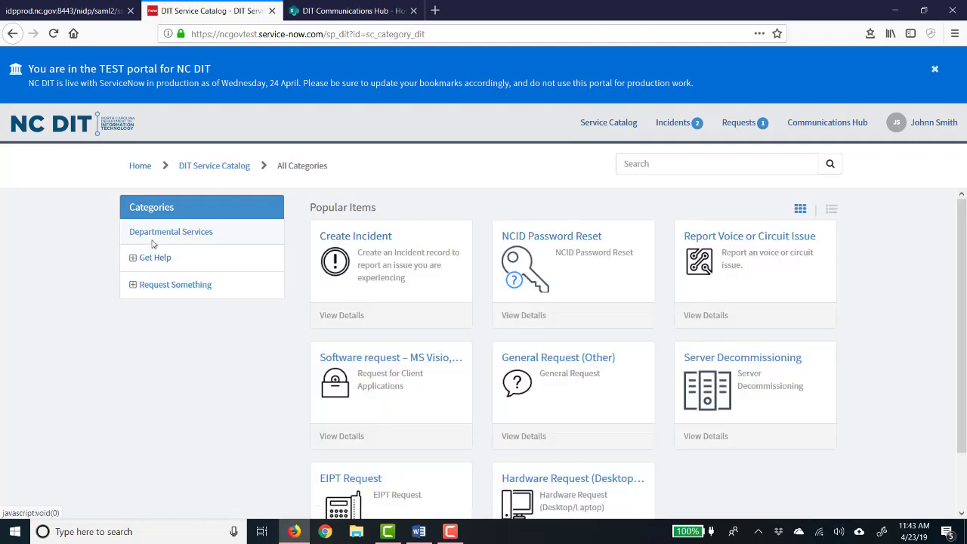
{"action": "left_click", "coordinate": [140, 167]}
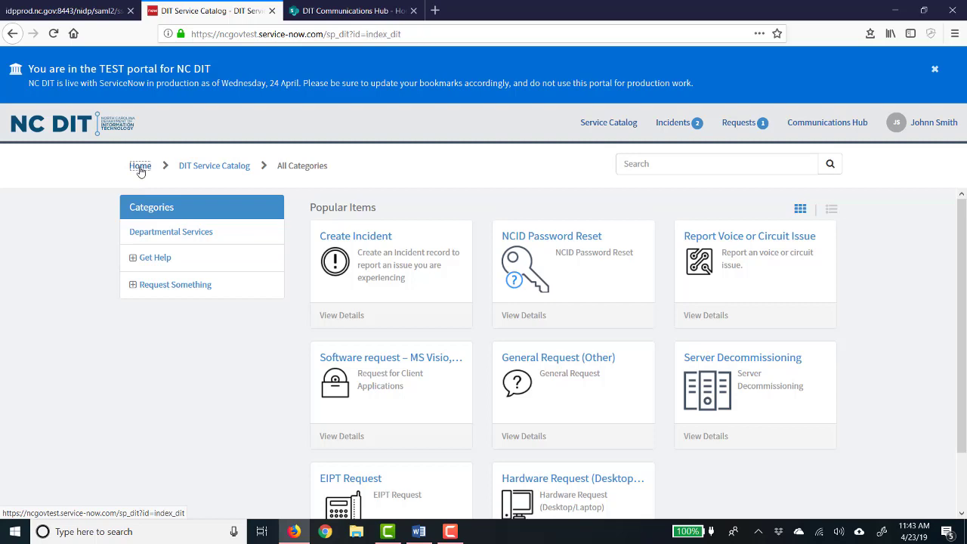
{"action": "scroll", "coordinate": [173, 317], "scroll_direction": "down", "scroll_amount": 3}
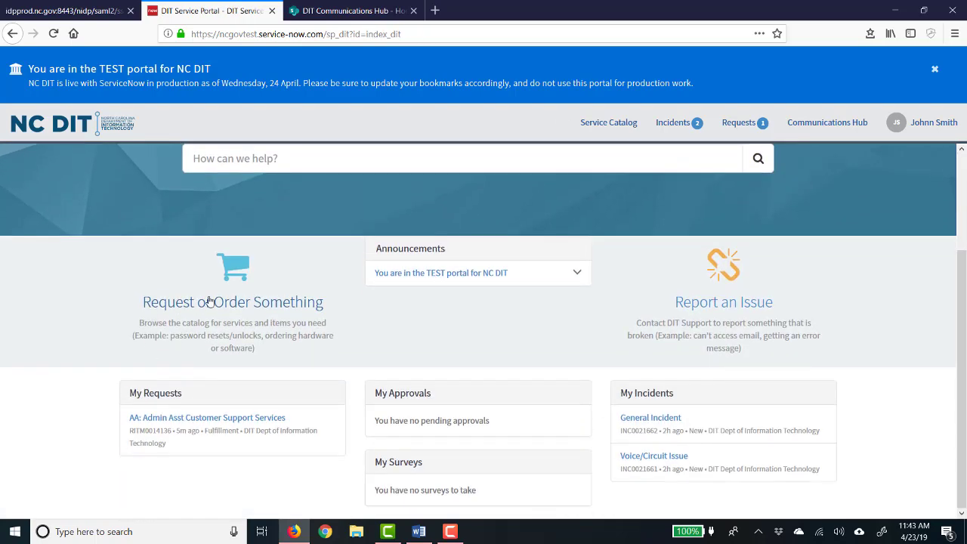
{"action": "left_click", "coordinate": [229, 272]}
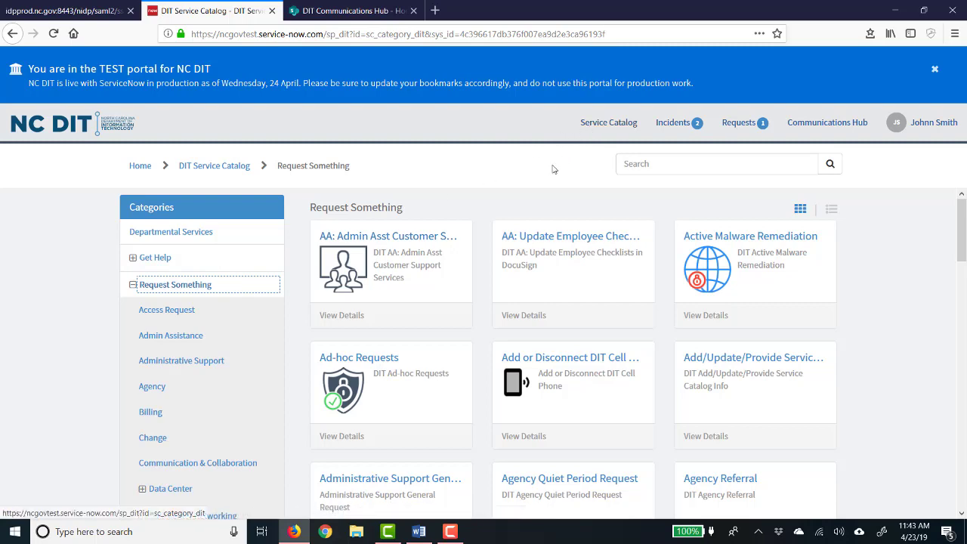
{"action": "scroll", "coordinate": [221, 298], "scroll_direction": "down", "scroll_amount": 3}
{"action": "scroll", "coordinate": [212, 249], "scroll_direction": "up", "scroll_amount": 1}
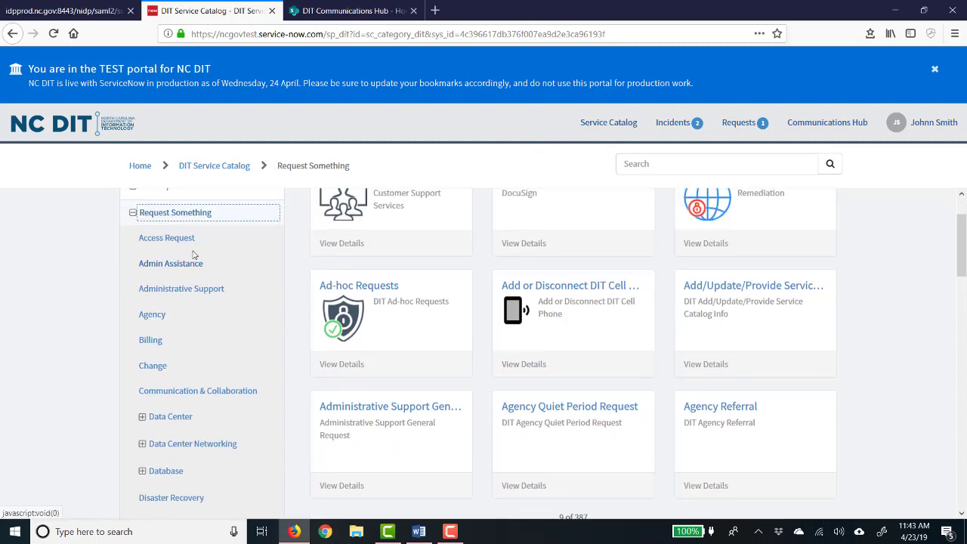
{"action": "scroll", "coordinate": [216, 219], "scroll_direction": "up", "scroll_amount": 1}
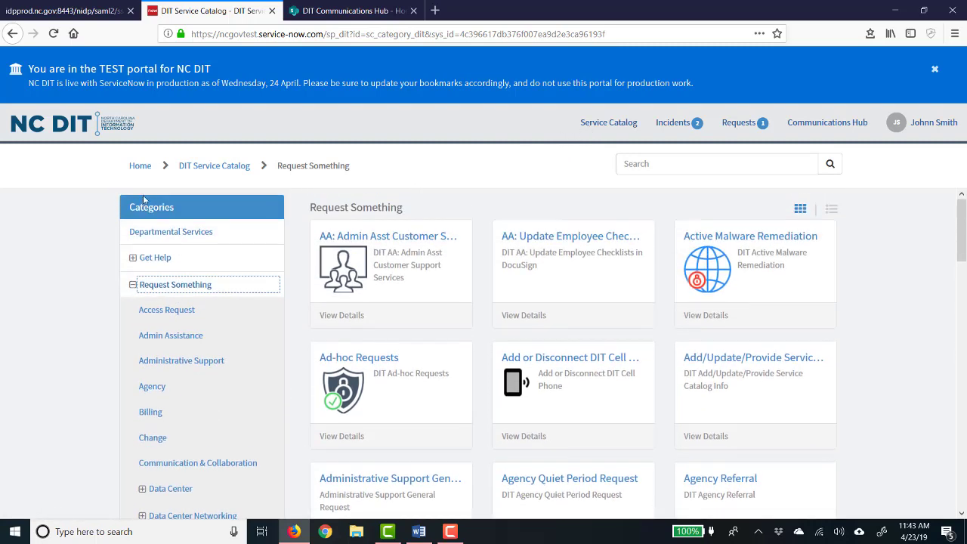
Step: Look into Get Help, then return Home and search 'report phone' again
{"action": "left_click", "coordinate": [140, 167]}
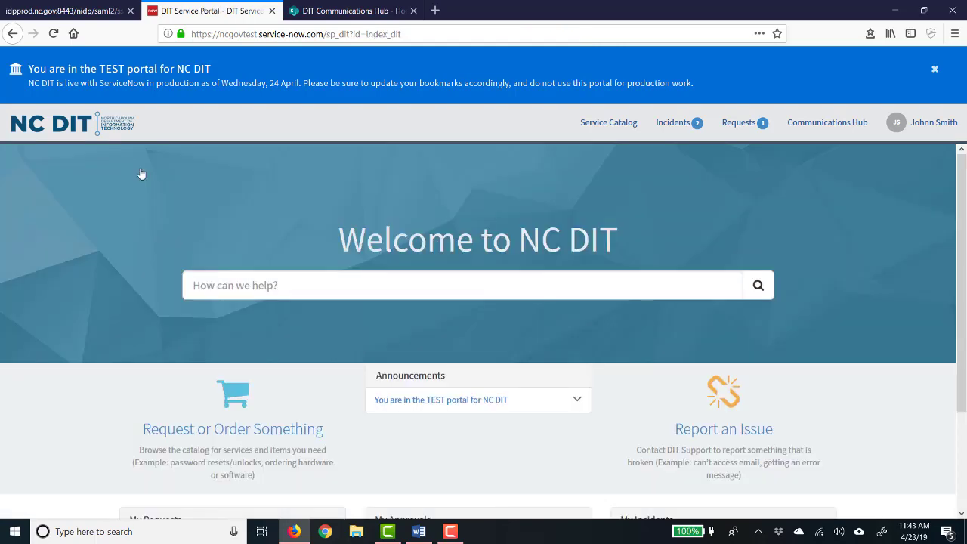
{"action": "scroll", "coordinate": [424, 365], "scroll_direction": "down", "scroll_amount": 1}
{"action": "left_click", "coordinate": [730, 367]}
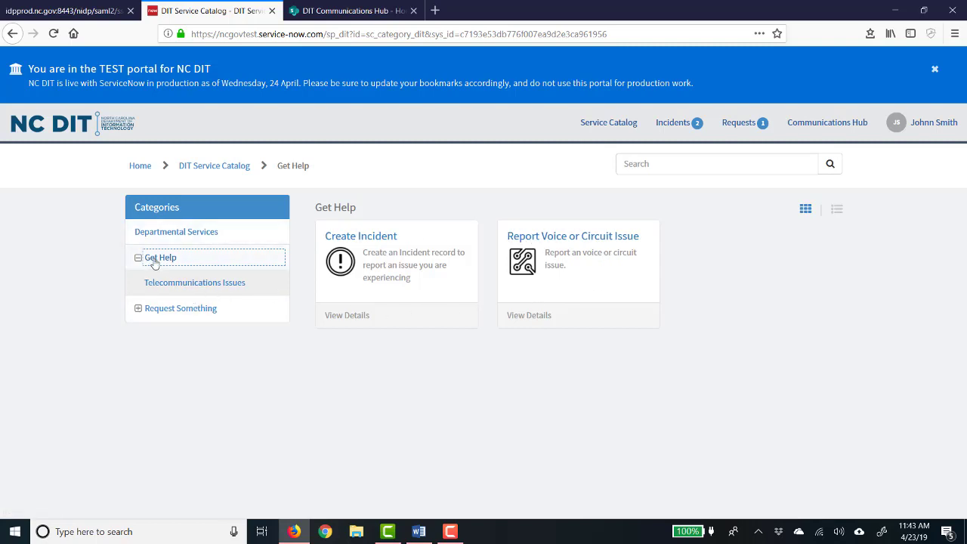
{"action": "left_click", "coordinate": [143, 166]}
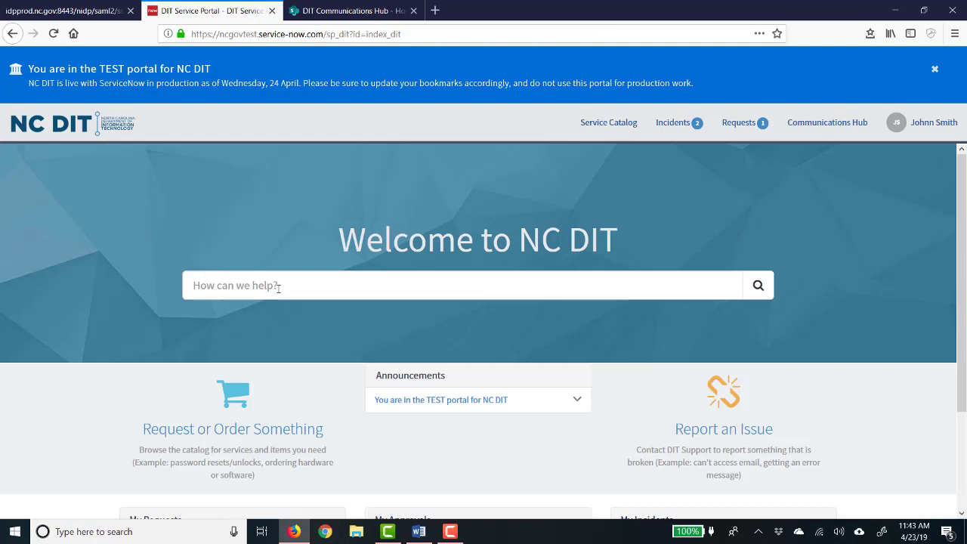
{"action": "left_click", "coordinate": [279, 286]}
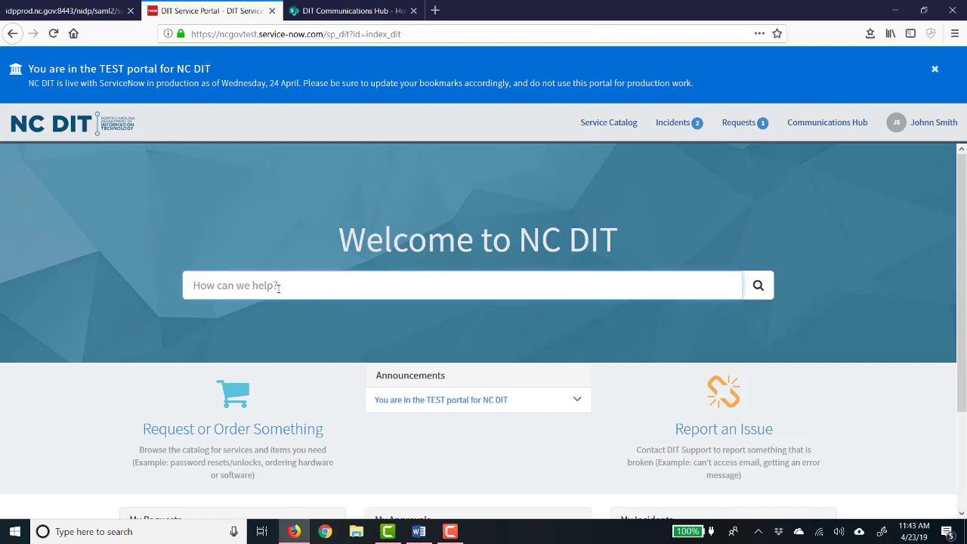
{"action": "type", "text": "report phone"}
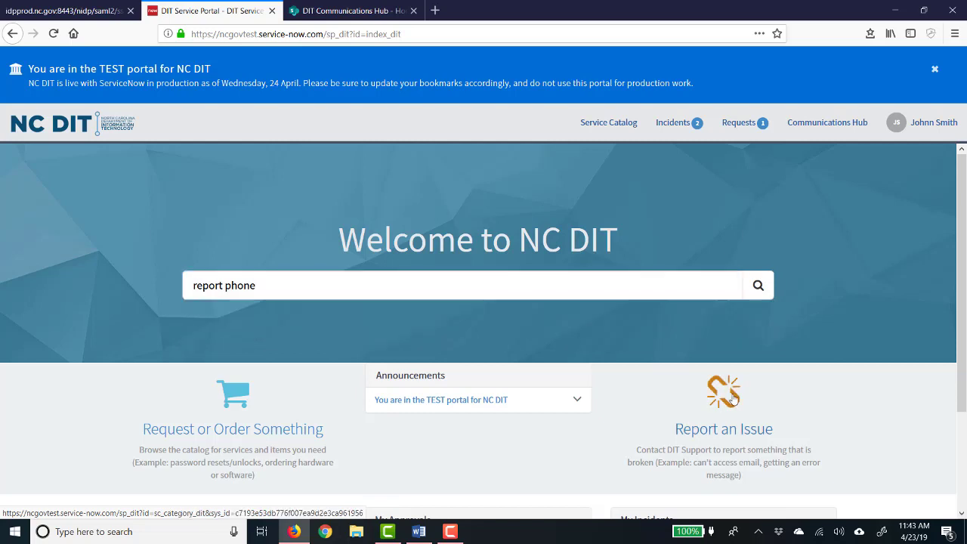
Step: Open Report Voice or Circuit Issue under Get Help's Telecommunications Issues category
{"action": "left_click", "coordinate": [723, 398]}
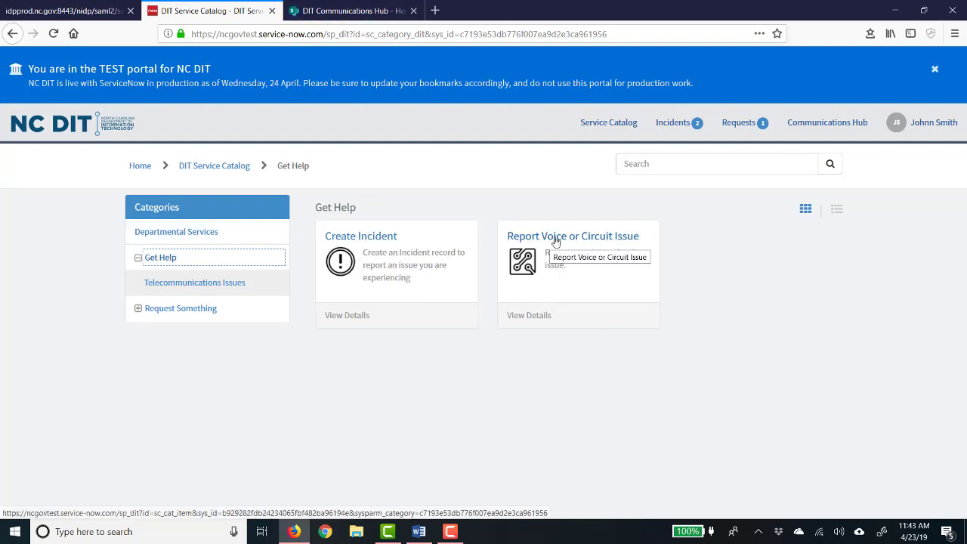
{"action": "left_click", "coordinate": [209, 292]}
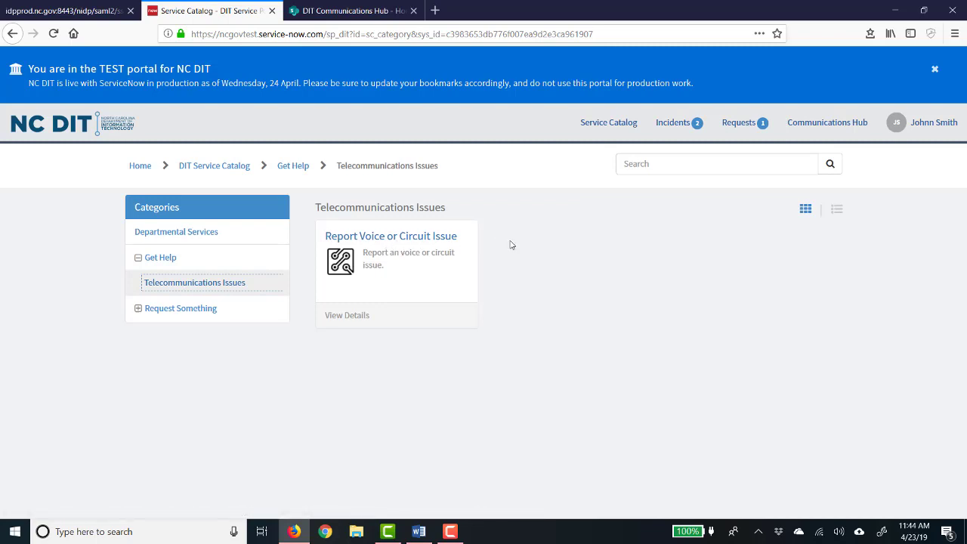
{"action": "left_click", "coordinate": [395, 239]}
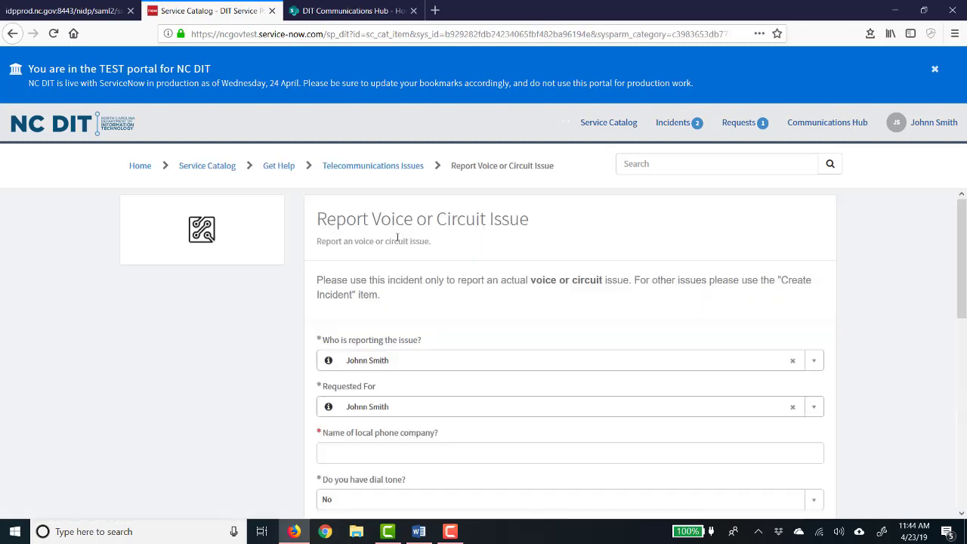
Step: Review the Report Voice or Circuit Issue form and keep the signed-in user as Requested For
{"action": "scroll", "coordinate": [417, 360], "scroll_direction": "down", "scroll_amount": 2}
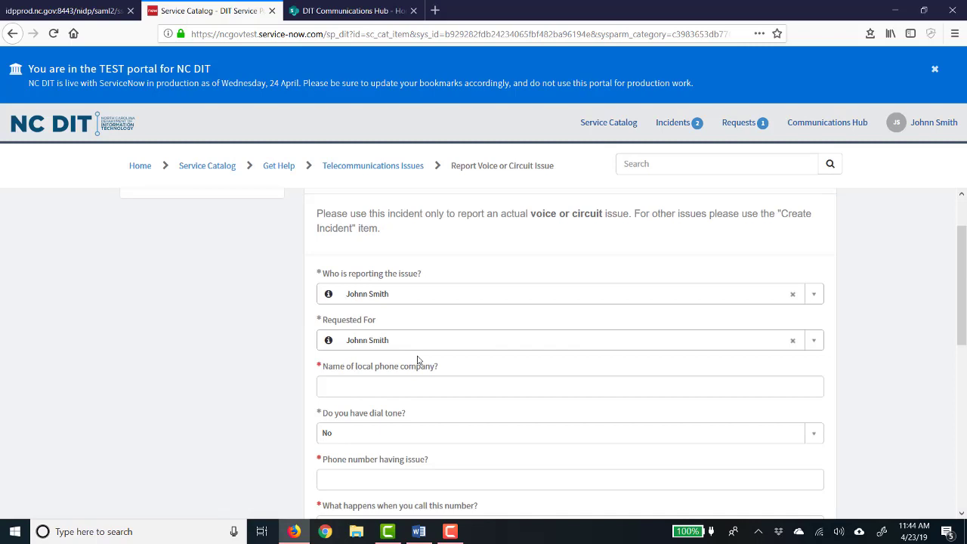
{"action": "scroll", "coordinate": [563, 380], "scroll_direction": "down", "scroll_amount": 8}
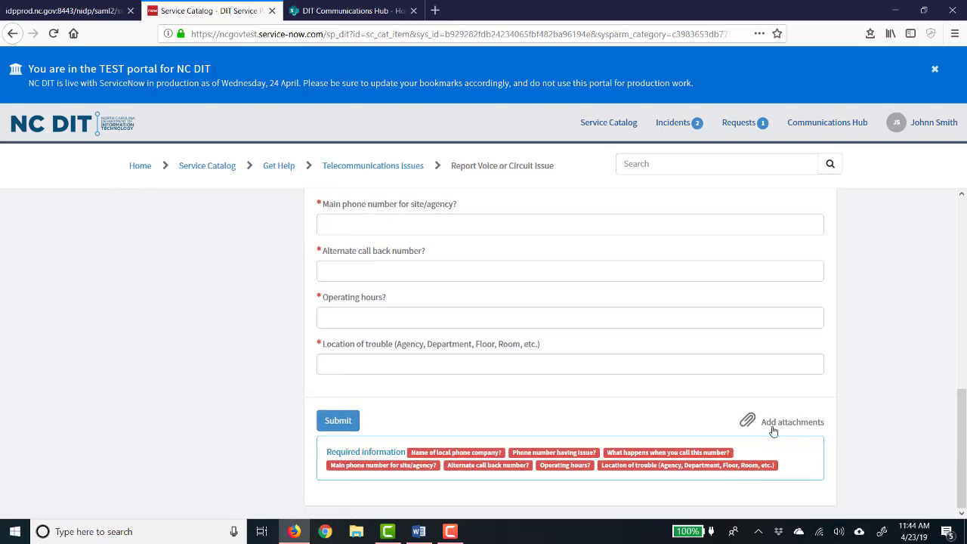
{"action": "scroll", "coordinate": [767, 423], "scroll_direction": "up", "scroll_amount": 10}
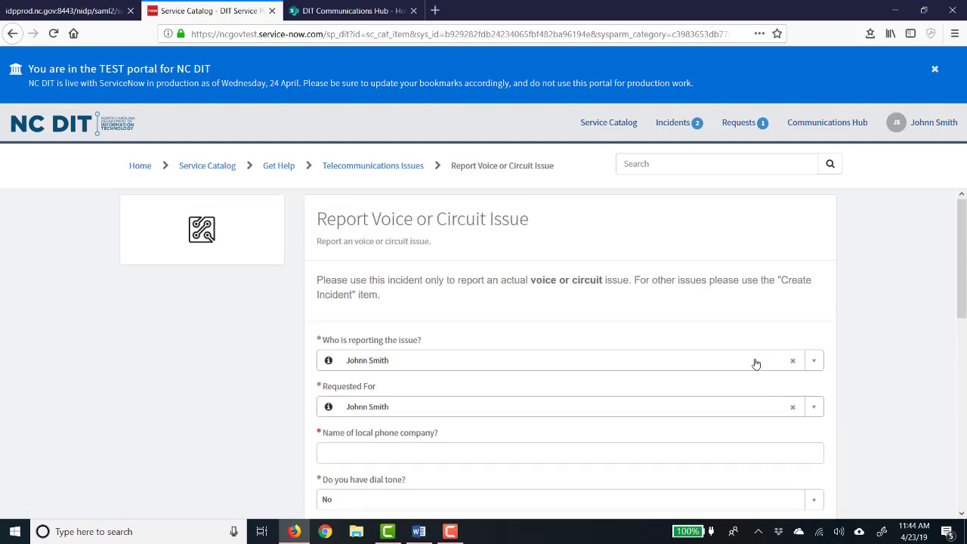
{"action": "scroll", "coordinate": [646, 257], "scroll_direction": "down", "scroll_amount": 1}
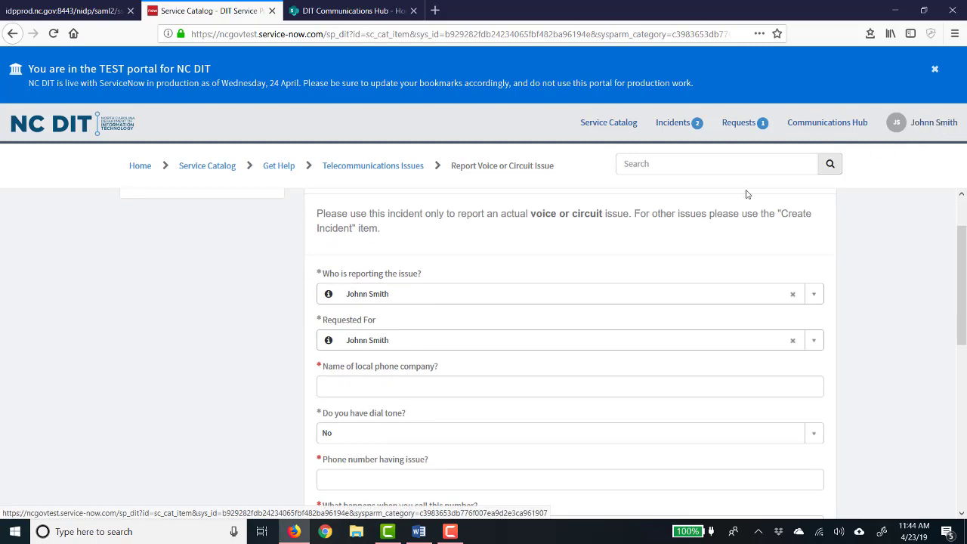
{"action": "scroll", "coordinate": [430, 352], "scroll_direction": "down", "scroll_amount": 1}
{"action": "left_click", "coordinate": [404, 272]}
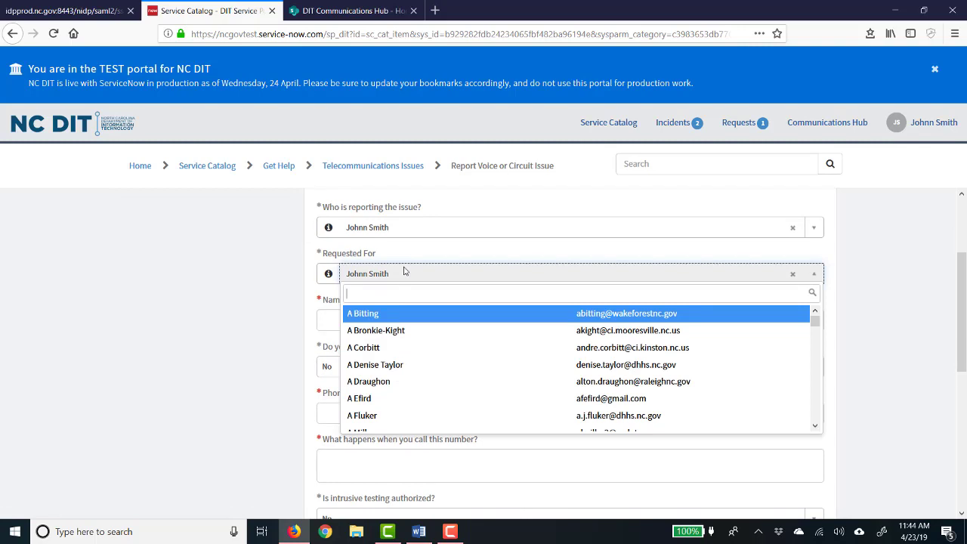
{"action": "left_click", "coordinate": [455, 246]}
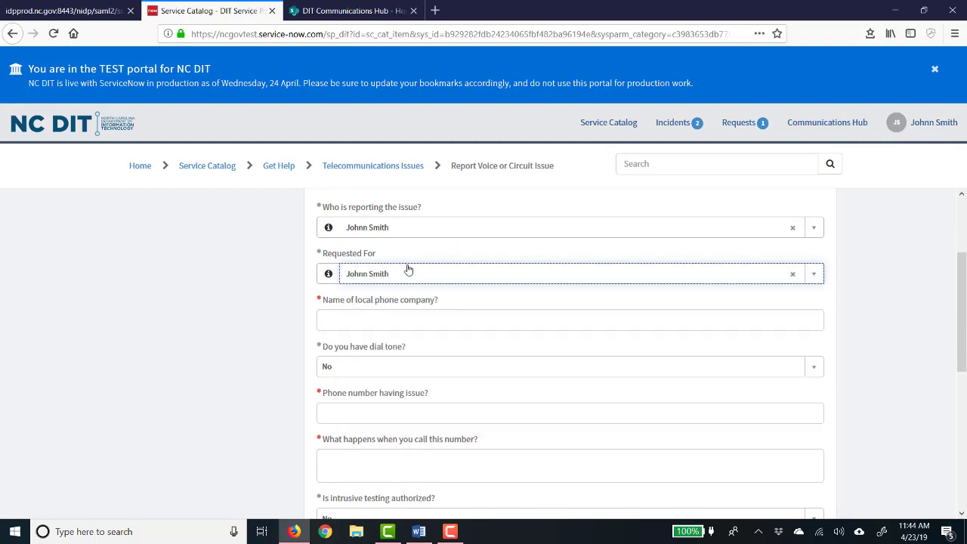
{"action": "left_click", "coordinate": [376, 319]}
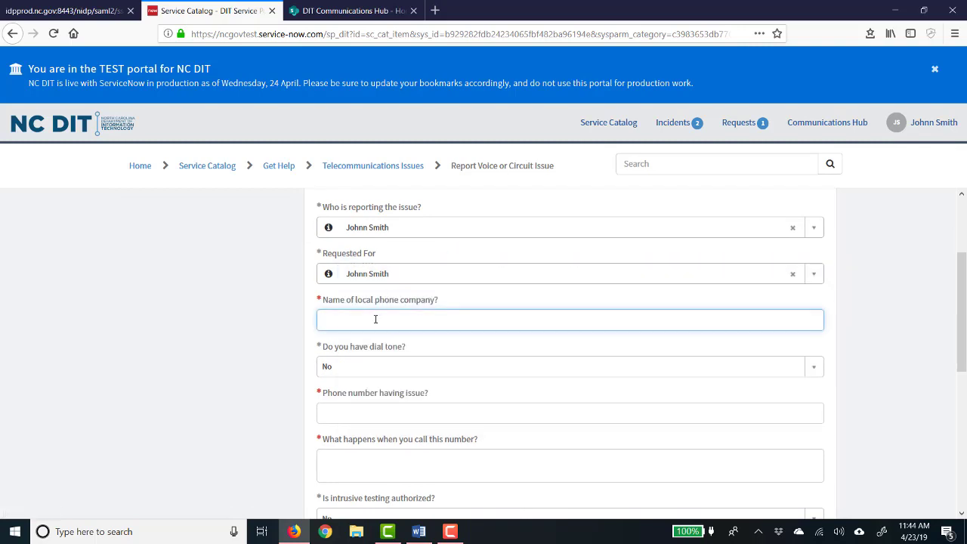
{"action": "type", "text": "AT&T"}
{"action": "left_click", "coordinate": [360, 371]}
{"action": "left_click", "coordinate": [355, 407]}
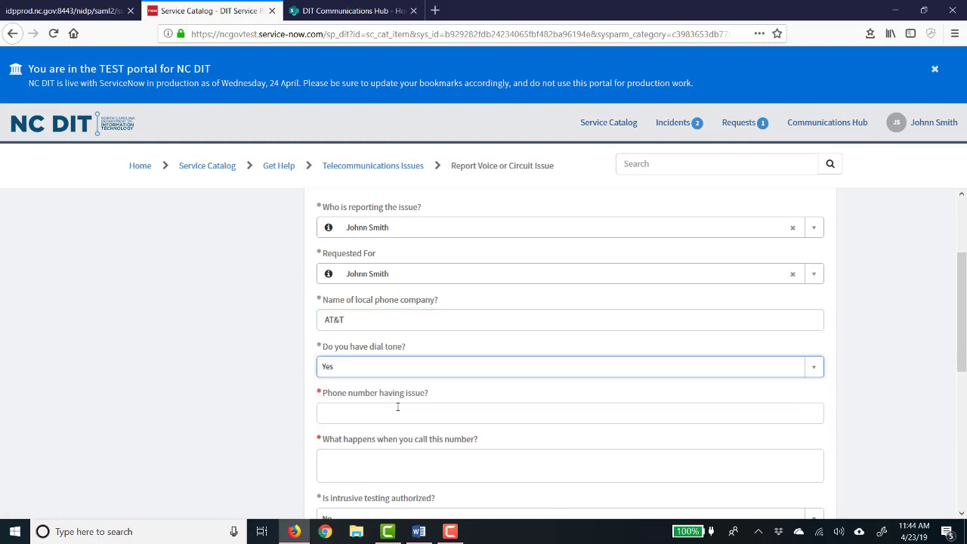
{"action": "scroll", "coordinate": [397, 407], "scroll_direction": "down", "scroll_amount": 1}
{"action": "left_click", "coordinate": [373, 343]}
{"action": "type", "text": "919"}
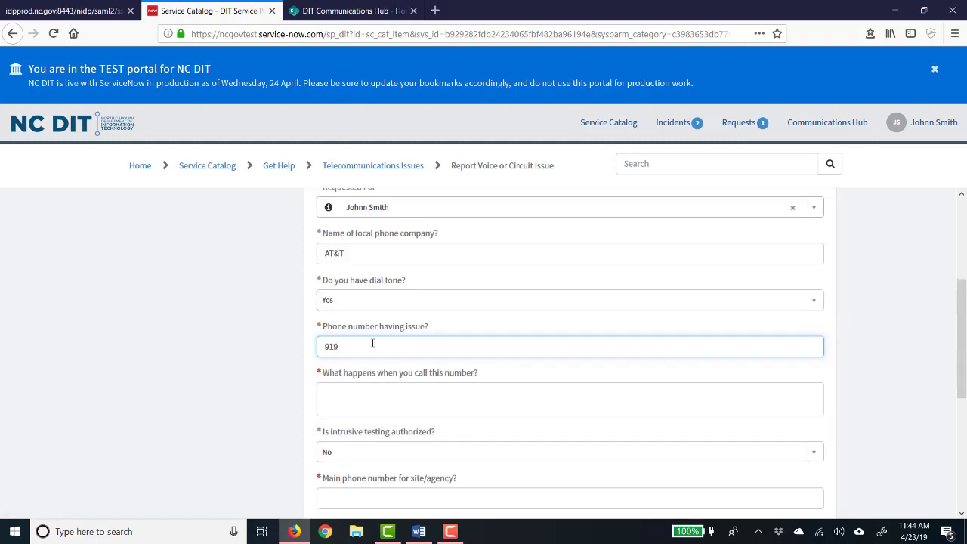
{"action": "type", "text": "-123-4567"}
{"action": "left_click", "coordinate": [376, 396]}
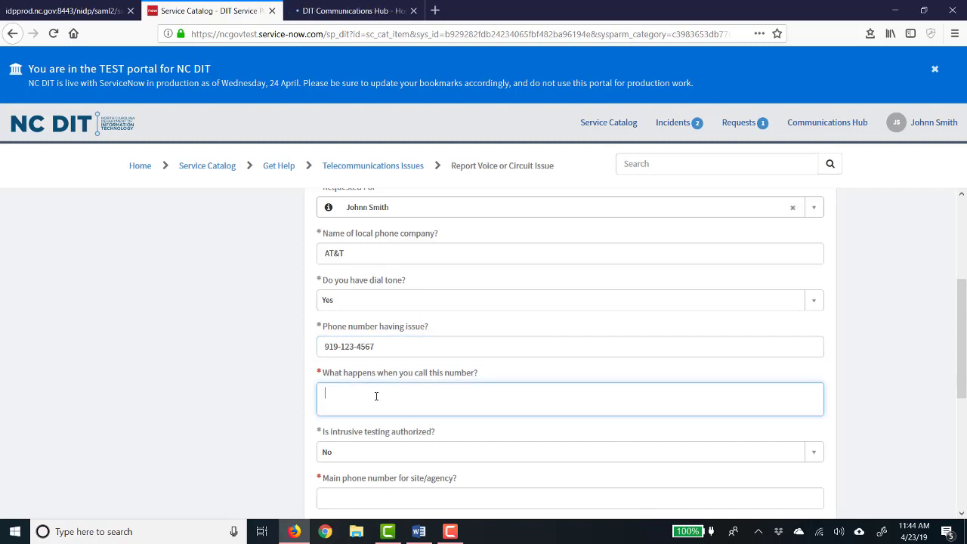
{"action": "type", "text": "S"}
{"action": "scroll", "coordinate": [376, 396], "scroll_direction": "down", "scroll_amount": 2}
{"action": "type", "text": "tatic on the line"}
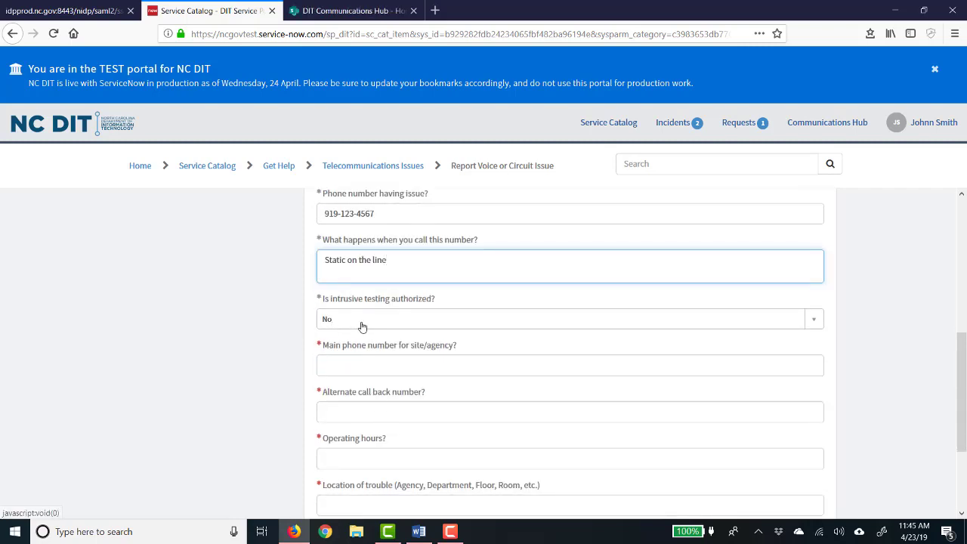
{"action": "left_click", "coordinate": [363, 323]}
{"action": "left_click", "coordinate": [361, 360]}
{"action": "left_click", "coordinate": [365, 368]}
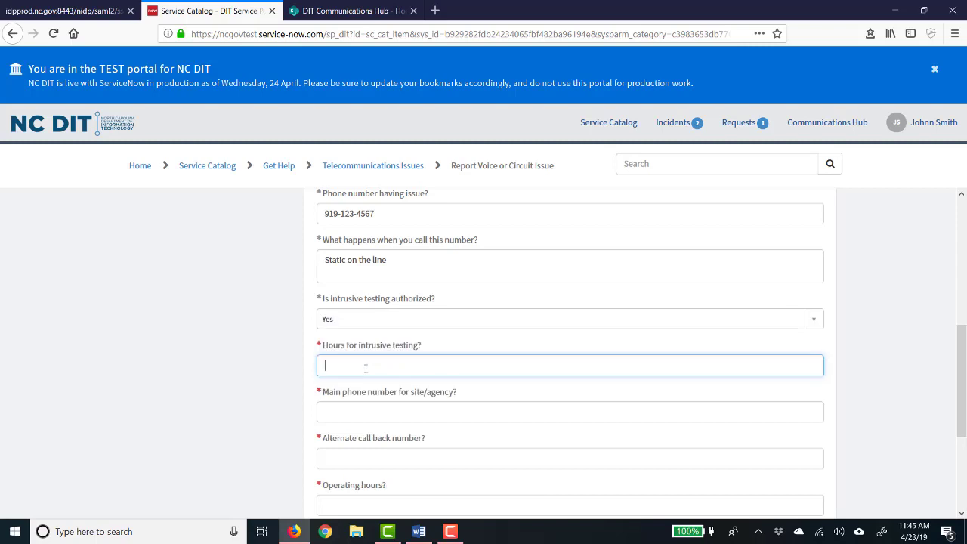
{"action": "type", "text": "After 6 pm."}
{"action": "left_click", "coordinate": [380, 415]}
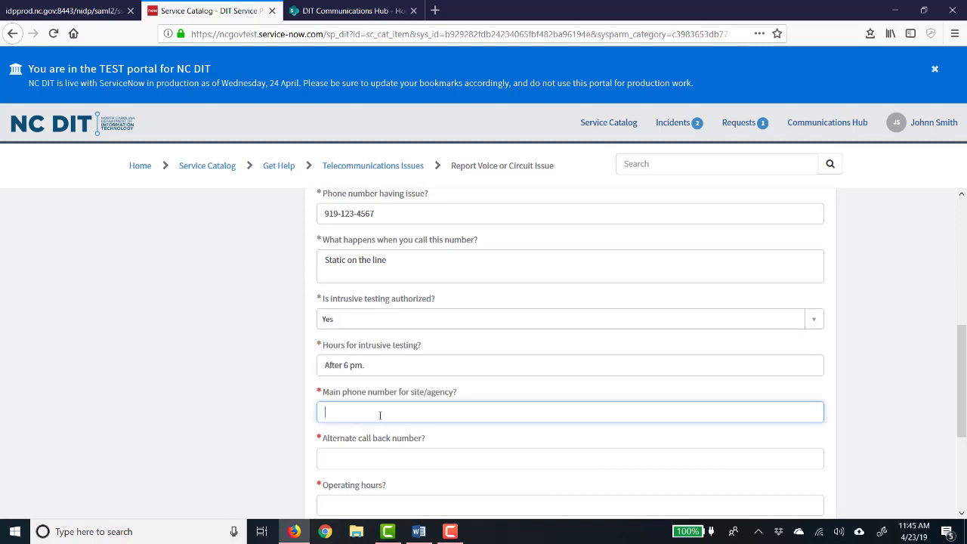
{"action": "type", "text": "919-123-4567"}
{"action": "scroll", "coordinate": [380, 415], "scroll_direction": "down", "scroll_amount": 1}
{"action": "left_click", "coordinate": [385, 384]}
{"action": "type", "text": "919"}
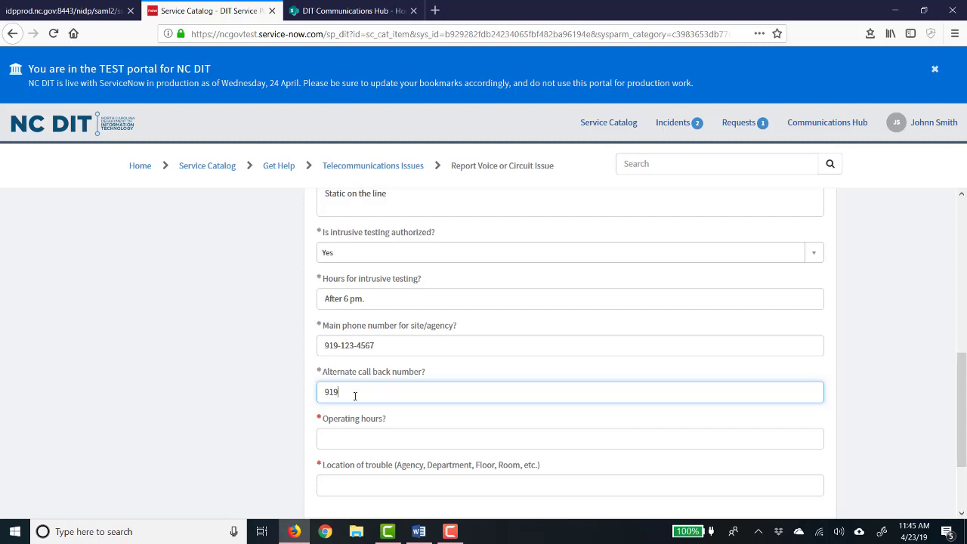
{"action": "type", "text": "-123-4567"}
Step: Enter operating hours '8am to 5pm' and location 'Some agency, IT Department, Floor 2', then submit
{"action": "left_click", "coordinate": [360, 441]}
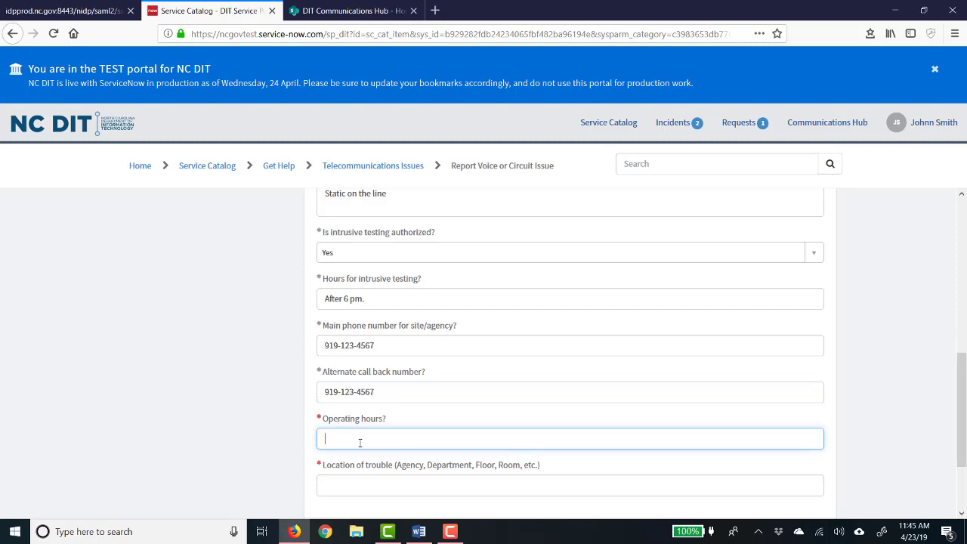
{"action": "type", "text": "8am to 5pm"}
{"action": "scroll", "coordinate": [378, 438], "scroll_direction": "down", "scroll_amount": 1}
{"action": "left_click", "coordinate": [408, 421]}
{"action": "type", "text": "Some agency, IT Department, Floor 2"}
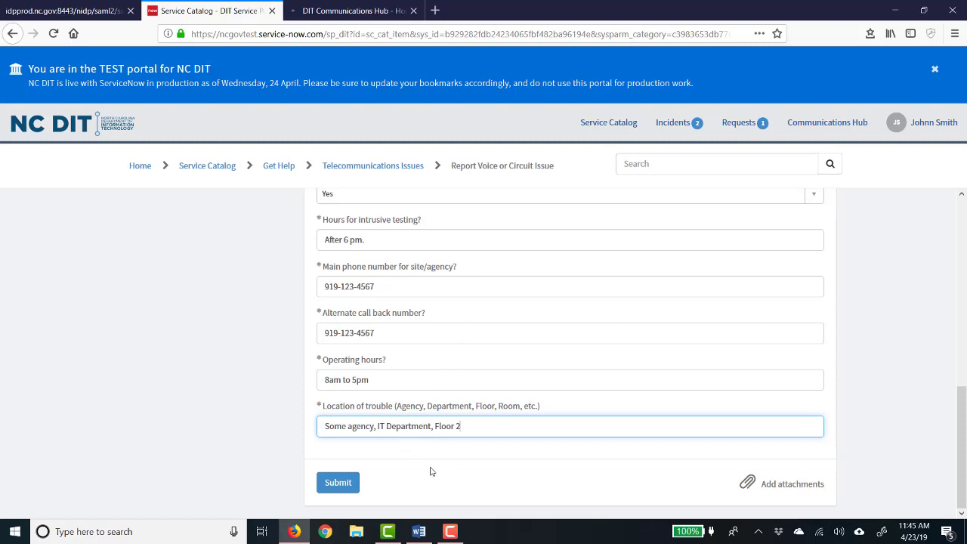
{"action": "left_click", "coordinate": [337, 484]}
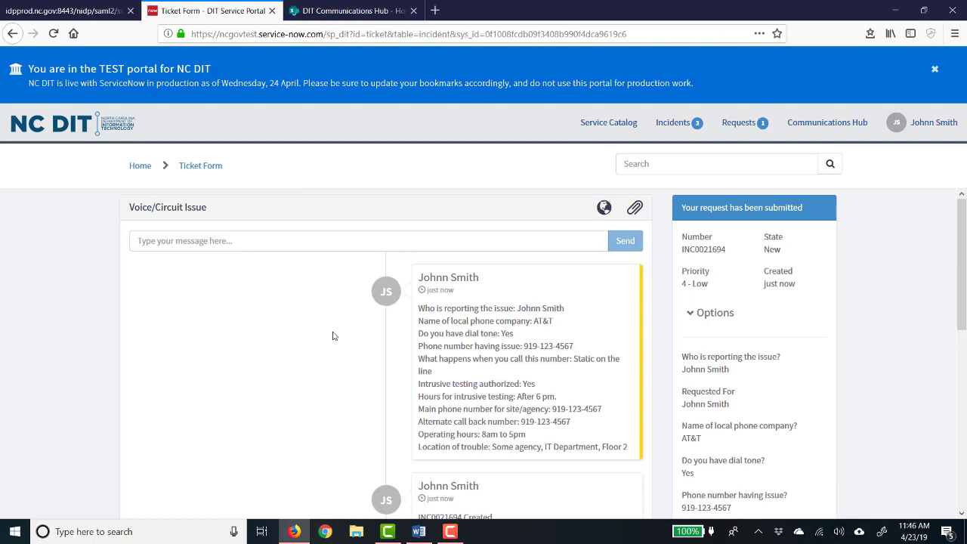
Step: Scroll through the submitted incident's voice-issue details down to the location, then back to the top
{"action": "scroll", "coordinate": [513, 318], "scroll_direction": "down", "scroll_amount": 2}
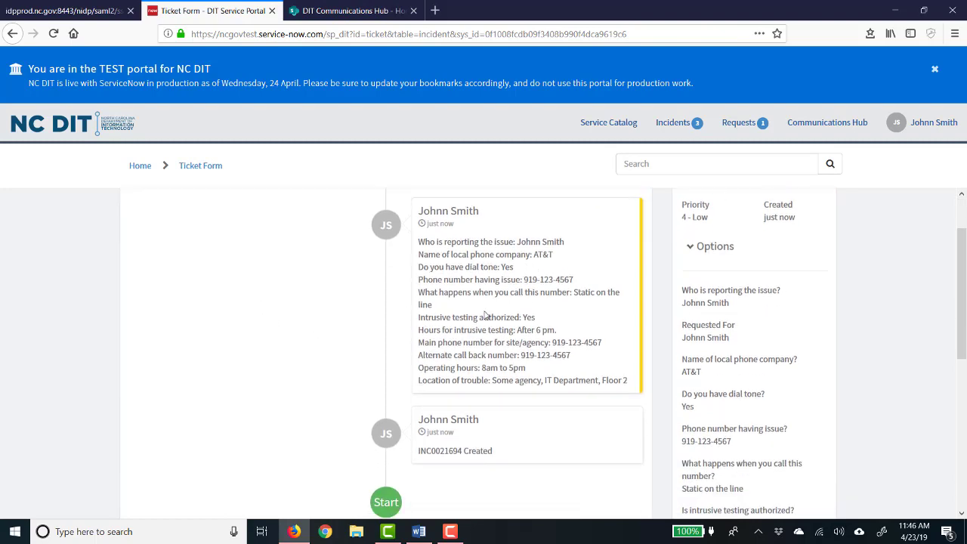
{"action": "scroll", "coordinate": [523, 317], "scroll_direction": "up", "scroll_amount": 2}
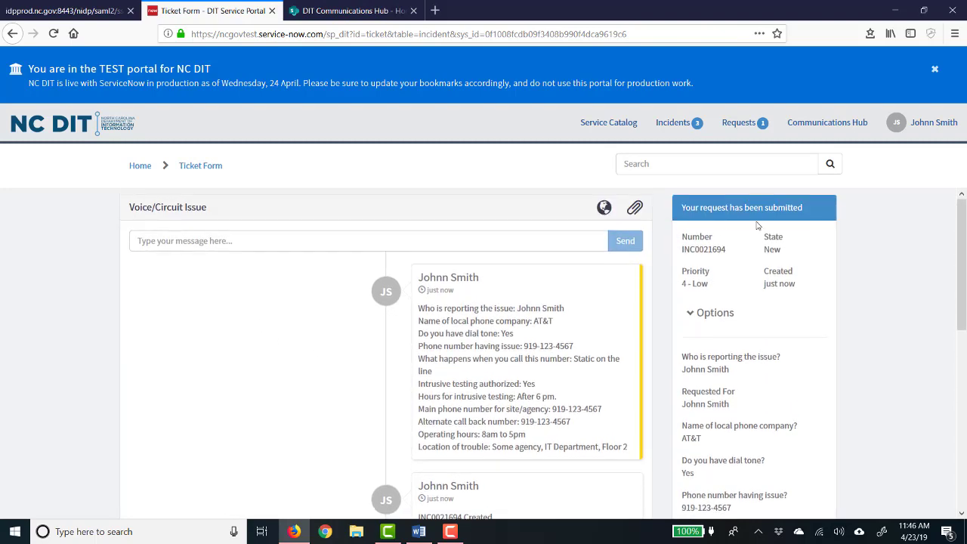
{"action": "scroll", "coordinate": [765, 341], "scroll_direction": "down", "scroll_amount": 5}
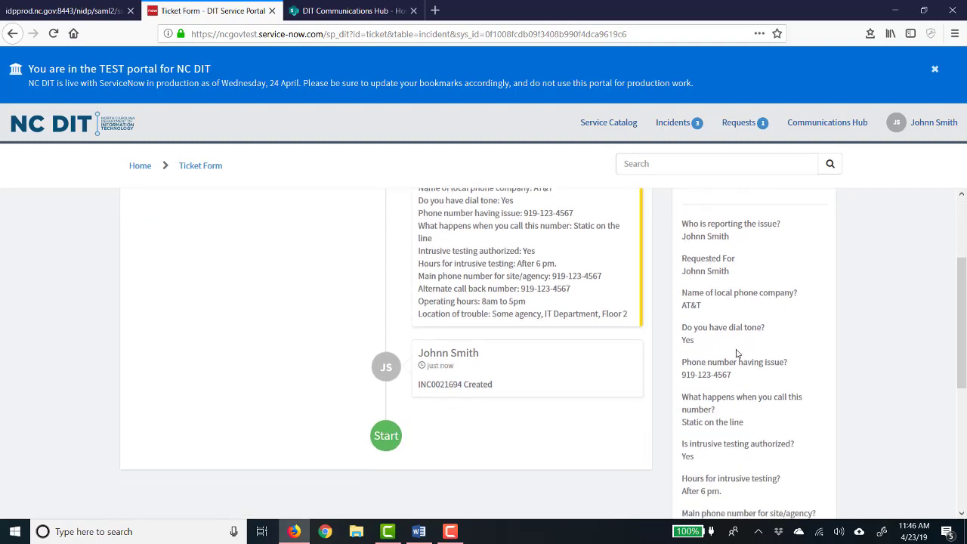
{"action": "scroll", "coordinate": [750, 369], "scroll_direction": "down", "scroll_amount": 2}
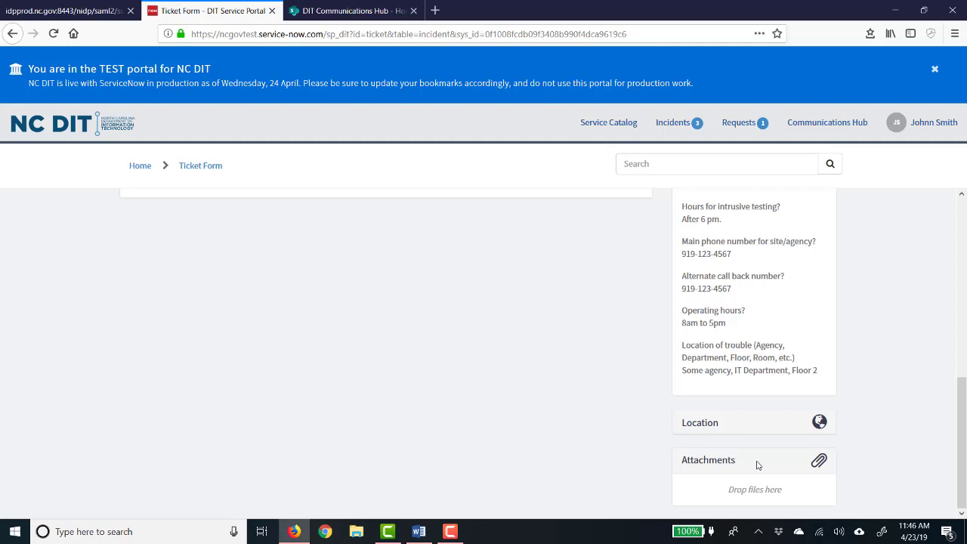
{"action": "scroll", "coordinate": [530, 425], "scroll_direction": "up", "scroll_amount": 3}
{"action": "scroll", "coordinate": [526, 425], "scroll_direction": "up", "scroll_amount": 3}
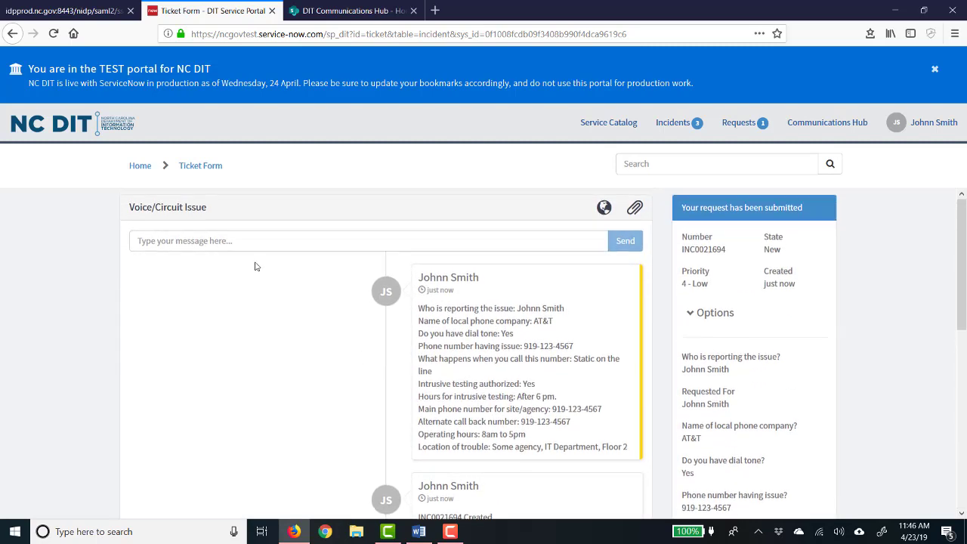
Step: Post the comment "The issue it intermittent." on the incident and return to the portal home page
{"action": "left_click", "coordinate": [253, 239]}
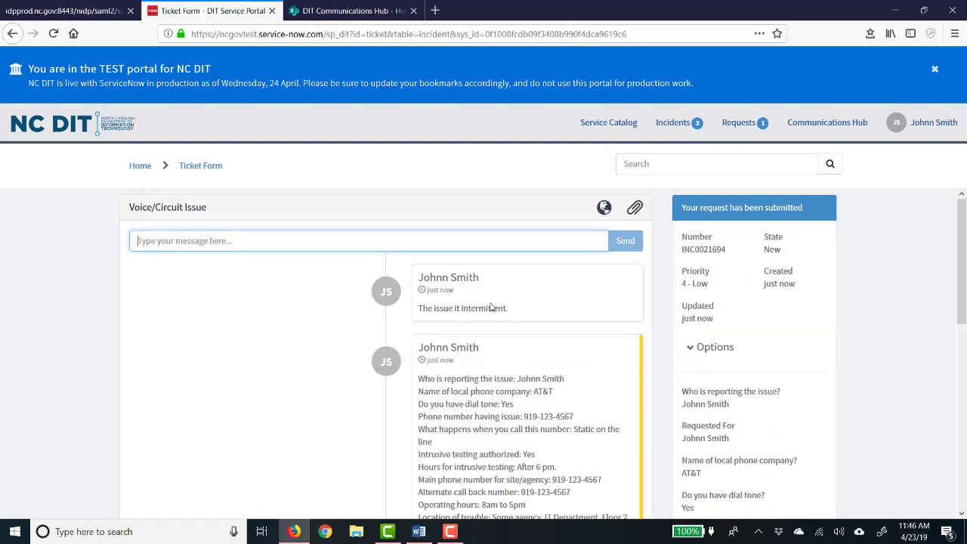
{"action": "left_click", "coordinate": [68, 126]}
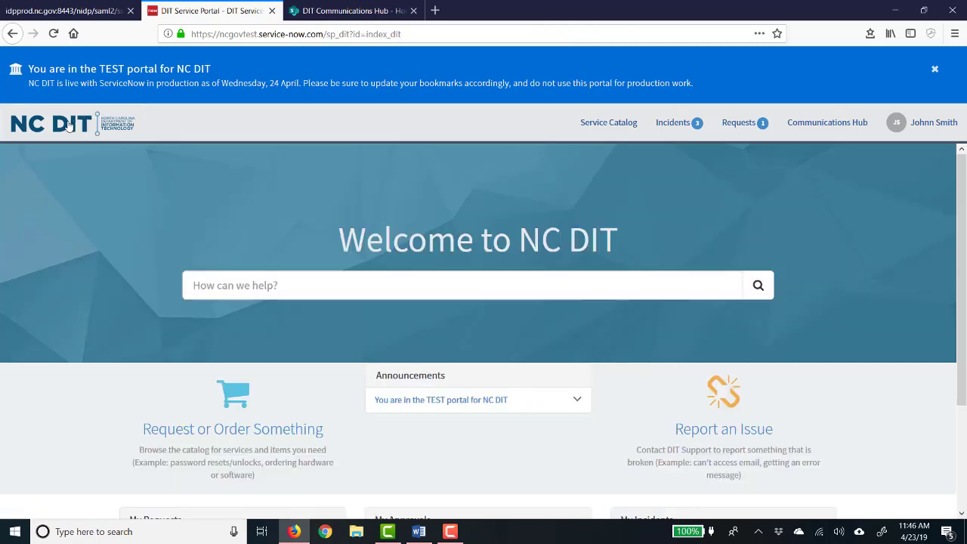
Step: Reopen the most recent Voice/Circuit Issue incident from the Incidents menu
{"action": "left_click", "coordinate": [677, 127]}
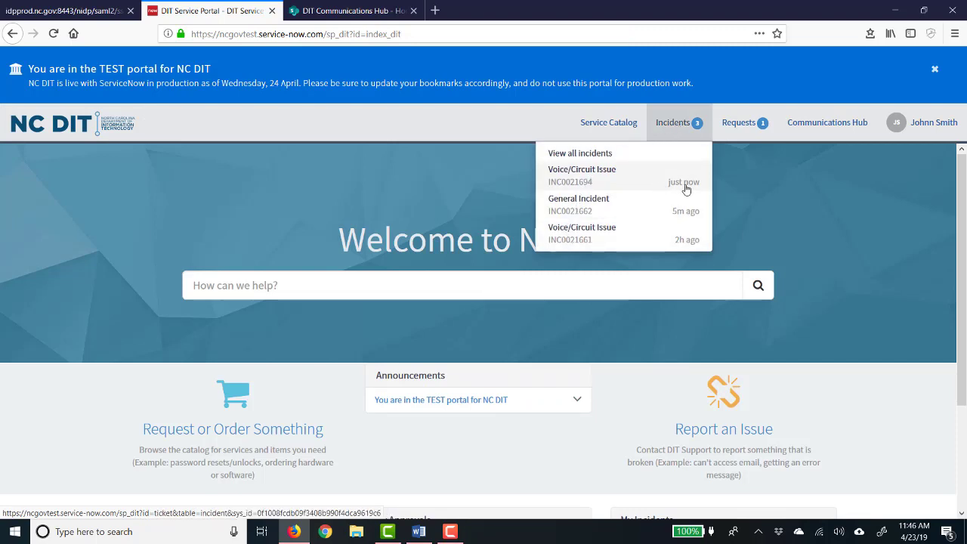
{"action": "left_click", "coordinate": [576, 177]}
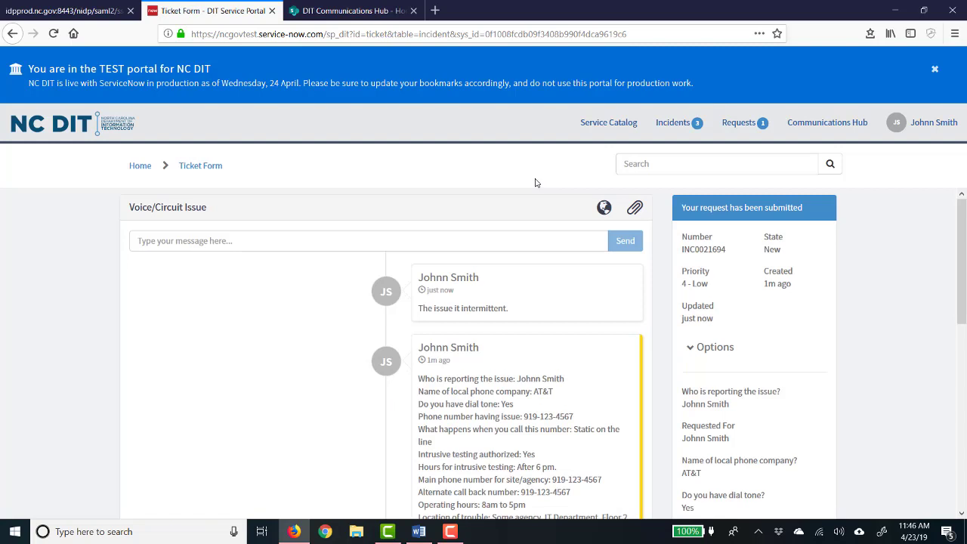